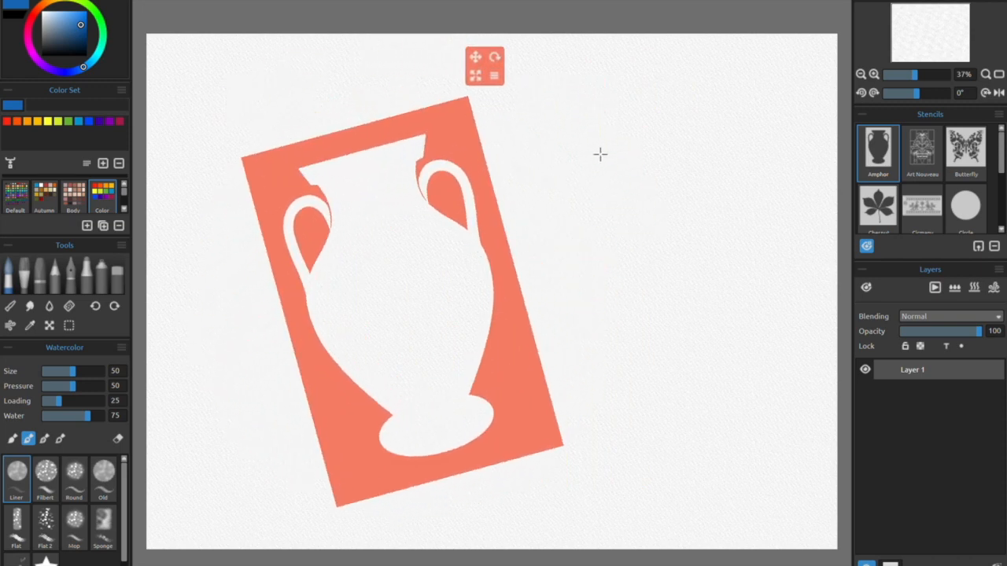
Paint through the tilted amphora stencil in purple watercolor, adding yellow near the base and crimson over the neck and left handle.
mouse_move(309, 170)
left_mouse_down()
mouse_move(420, 138)
mouse_move(298, 201)
mouse_move(402, 163)
mouse_move(290, 262)
mouse_move(379, 222)
mouse_move(334, 283)
mouse_move(331, 318)
mouse_move(451, 221)
mouse_move(361, 342)
mouse_move(392, 344)
mouse_move(486, 289)
mouse_move(396, 446)
mouse_move(440, 450)
mouse_move(458, 436)
mouse_move(432, 447)
mouse_move(509, 355)
mouse_move(462, 157)
mouse_move(321, 286)
mouse_move(309, 210)
mouse_move(286, 261)
left_mouse_up()
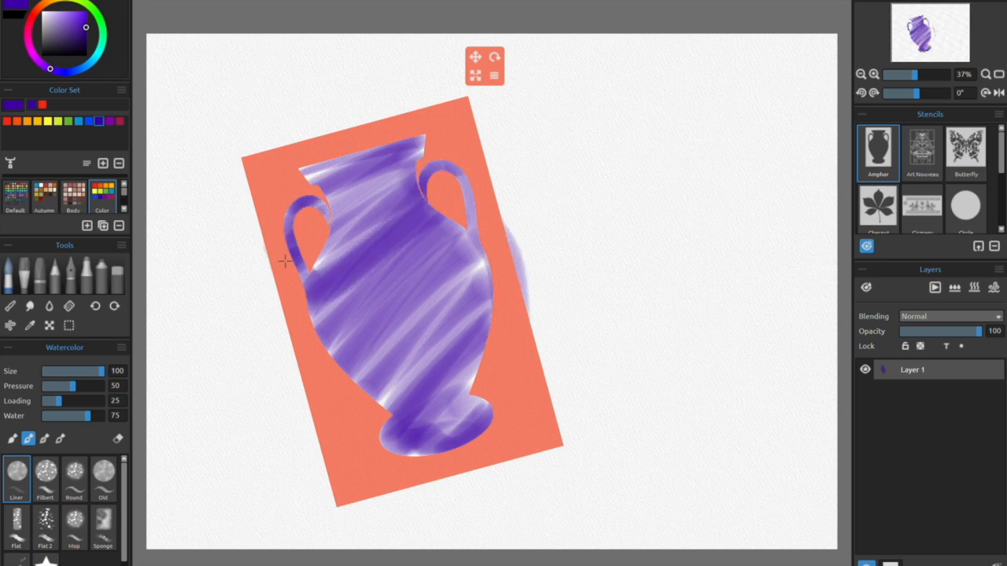
left_click(48, 121)
mouse_move(443, 363)
left_mouse_down()
mouse_move(407, 417)
mouse_move(490, 429)
mouse_move(412, 402)
mouse_move(412, 374)
mouse_move(367, 387)
mouse_move(327, 375)
mouse_move(302, 327)
left_mouse_up()
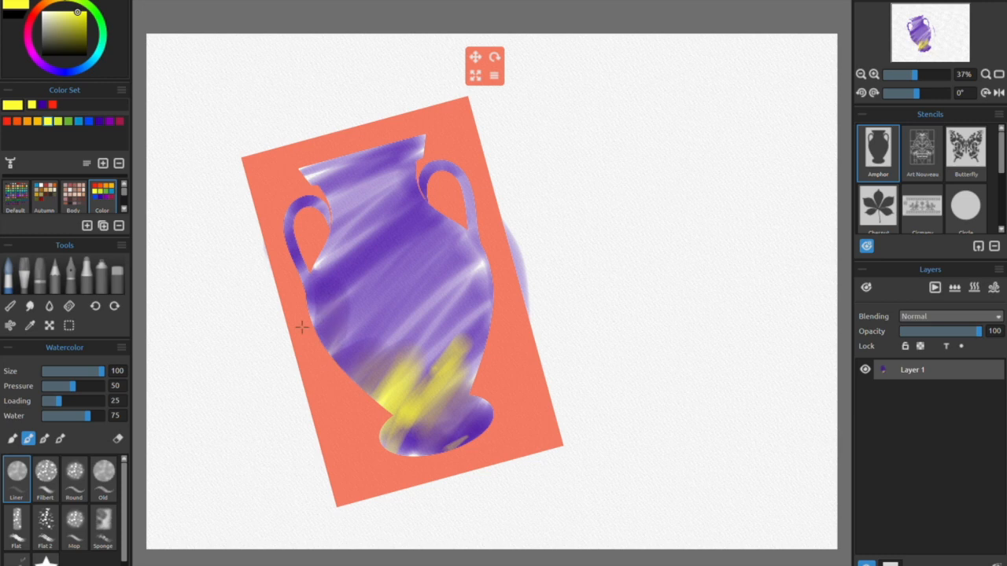
left_click(118, 121)
mouse_move(396, 149)
left_mouse_down()
mouse_move(370, 169)
mouse_move(378, 181)
mouse_move(360, 212)
mouse_move(264, 271)
mouse_move(391, 246)
left_mouse_up()
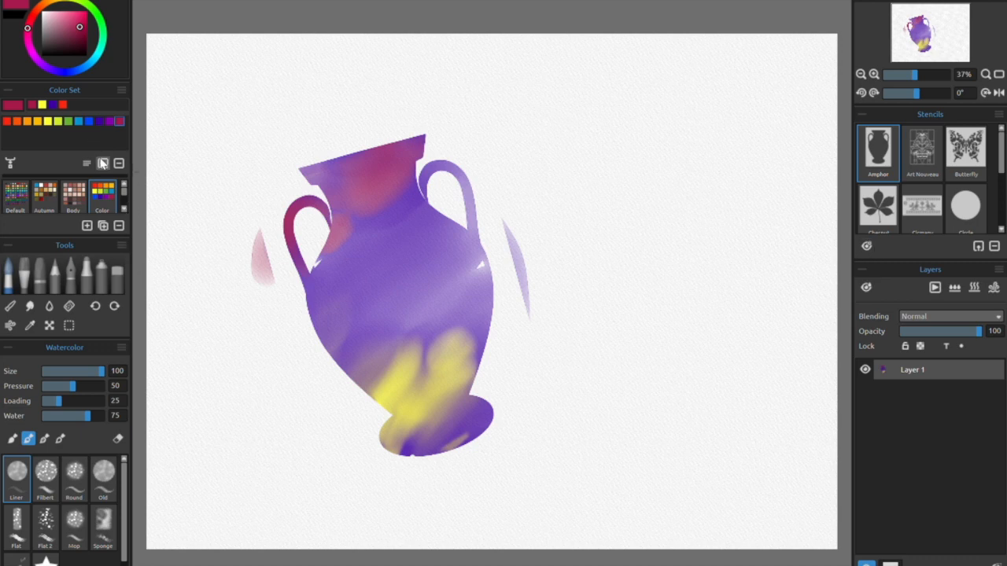
Brush green and purple watercolor strokes onto the open canvas around the painted vase.
left_click(68, 121)
mouse_move(193, 363)
left_mouse_down()
mouse_move(661, 386)
mouse_move(155, 434)
left_mouse_up()
left_click(100, 121)
left_click_drag(193, 387, 755, 359)
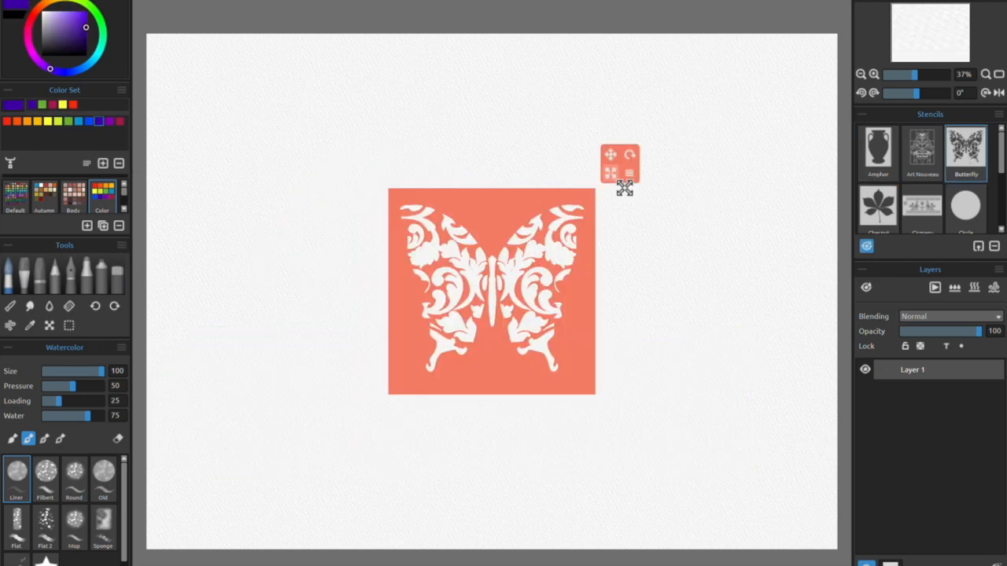
Enlarge and invert the butterfly stencil, and paint purple diagonally from the upper left wing to the lower right wing.
left_click(612, 177)
left_click(754, 151)
mouse_move(305, 129)
left_mouse_down()
mouse_move(386, 126)
mouse_move(629, 428)
left_mouse_up()
Paint crimson around the body and lower left wing of the butterfly, with the canvas tilt set downward.
left_click(119, 121)
left_click_drag(438, 271, 425, 376)
left_click_drag(931, 53, 932, 82)
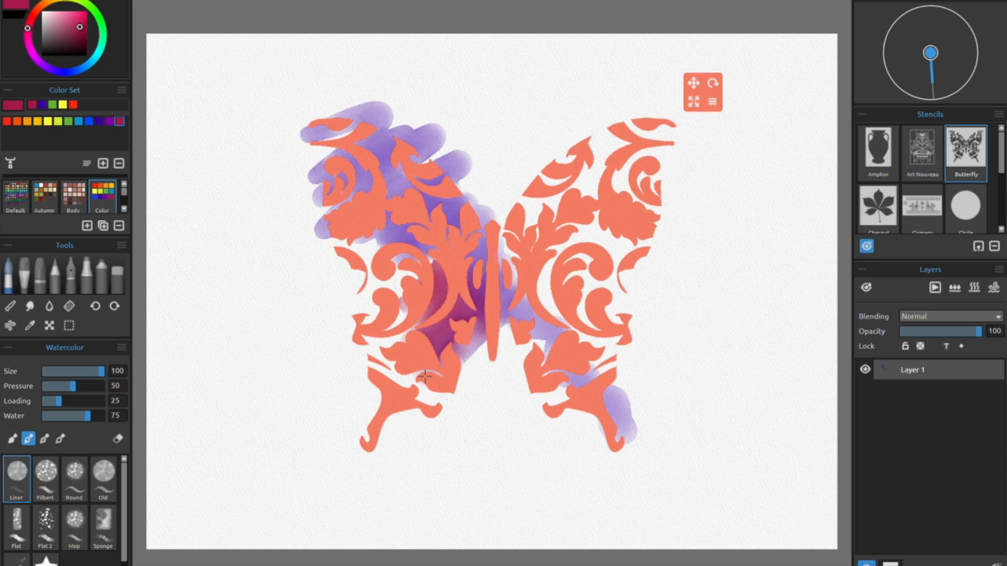
left_click_drag(425, 376, 405, 398)
Paint golden yellow along the left wing's outer edge and hide the stencil.
left_click(38, 121)
mouse_move(376, 267)
left_mouse_down()
mouse_move(355, 285)
mouse_move(364, 386)
left_mouse_up()
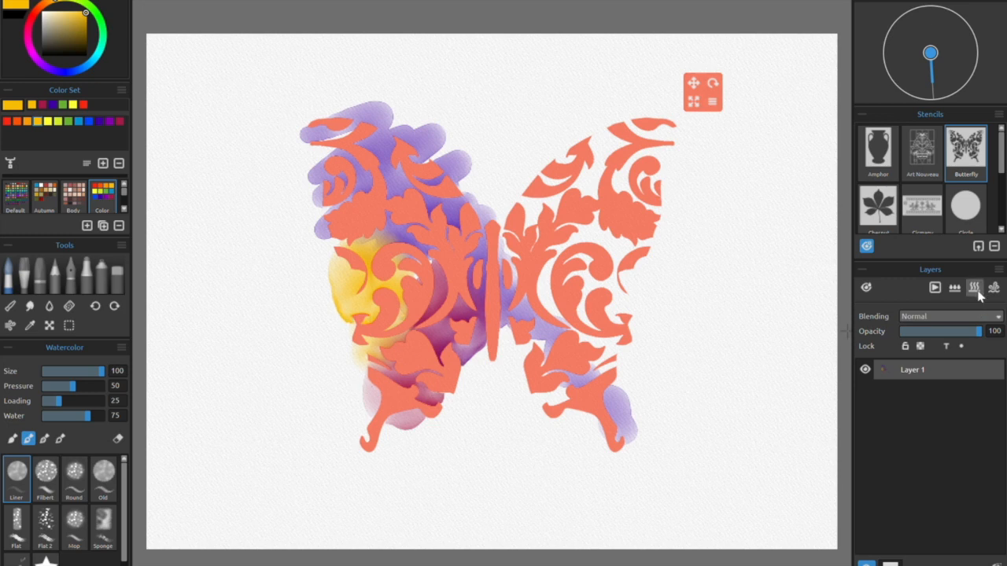
left_click(867, 247)
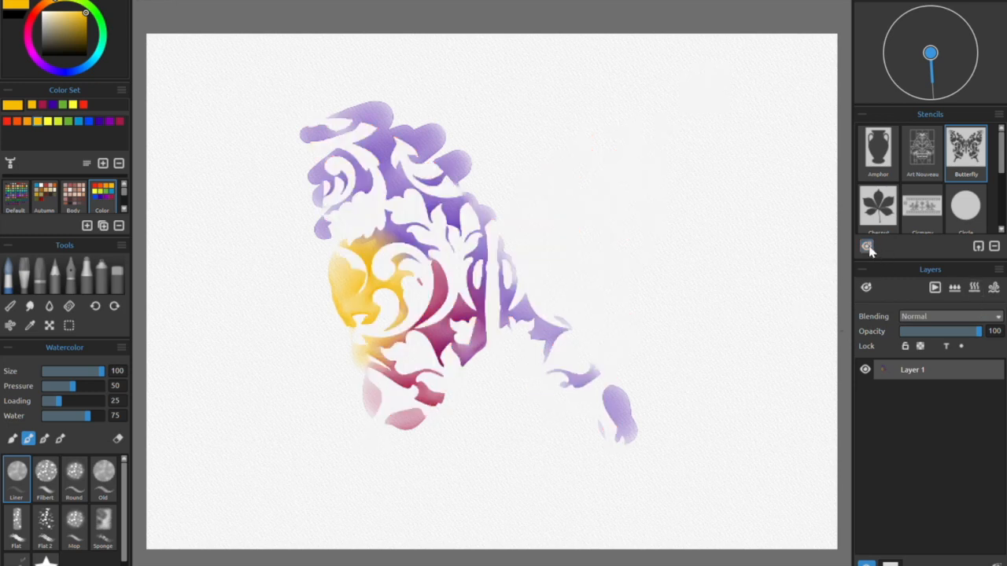
Undo the hiding of the stencil and the yellow strokes on the left wing.
left_click(98, 308)
left_click(97, 308)
left_click(98, 308)
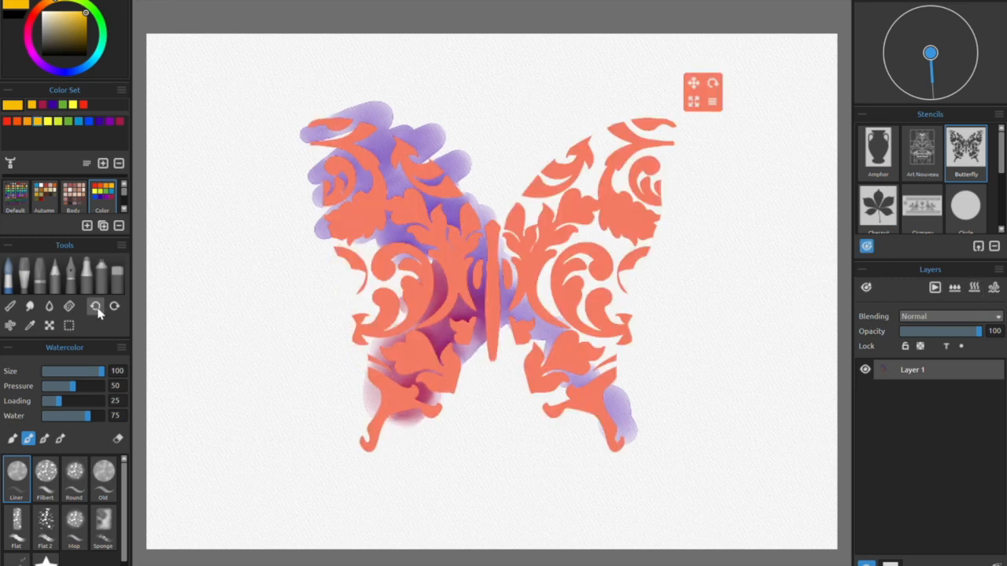
Invert the butterfly stencil to paint muted dark green through its left wing, and take the stencil off the canvas.
left_click(713, 104)
left_click(733, 118)
left_click(69, 122)
left_click_drag(63, 46, 62, 38)
mouse_move(431, 223)
left_mouse_down()
mouse_move(442, 311)
mouse_move(379, 254)
mouse_move(390, 250)
mouse_move(487, 317)
mouse_move(391, 393)
mouse_move(386, 325)
mouse_move(355, 276)
mouse_move(381, 417)
mouse_move(425, 295)
mouse_move(412, 338)
left_mouse_up()
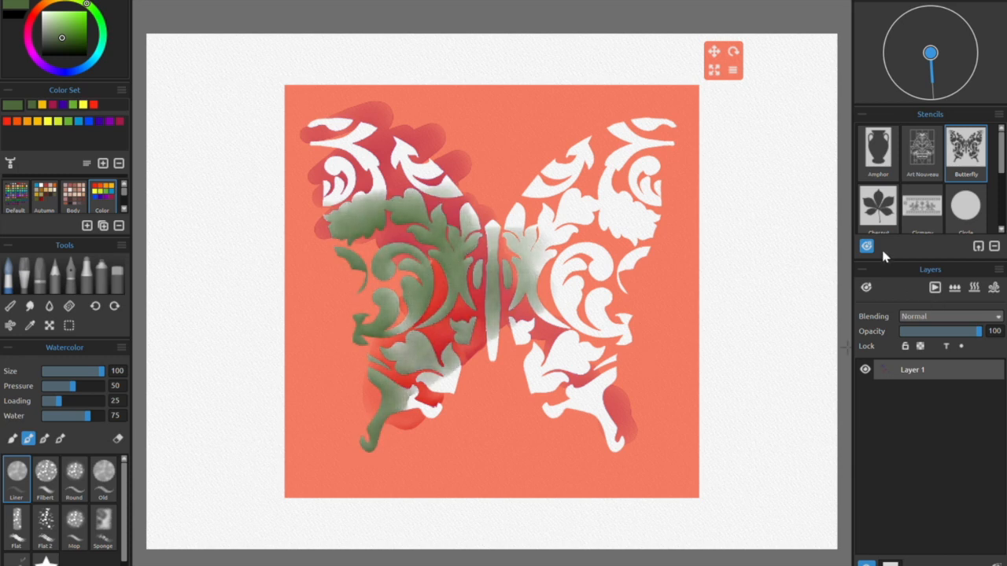
left_click(994, 245)
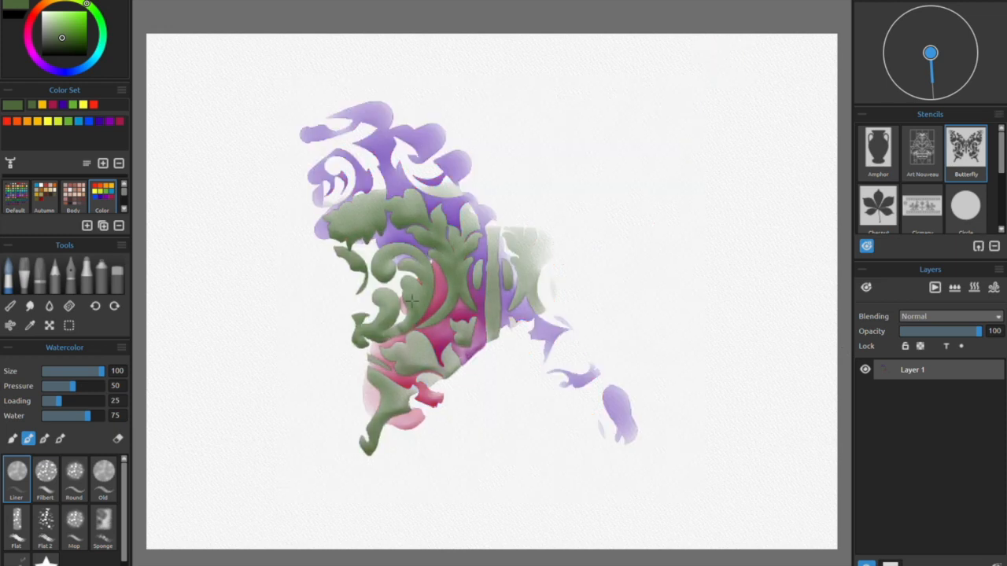
left_click(897, 2)
left_click_drag(921, 77, 925, 75)
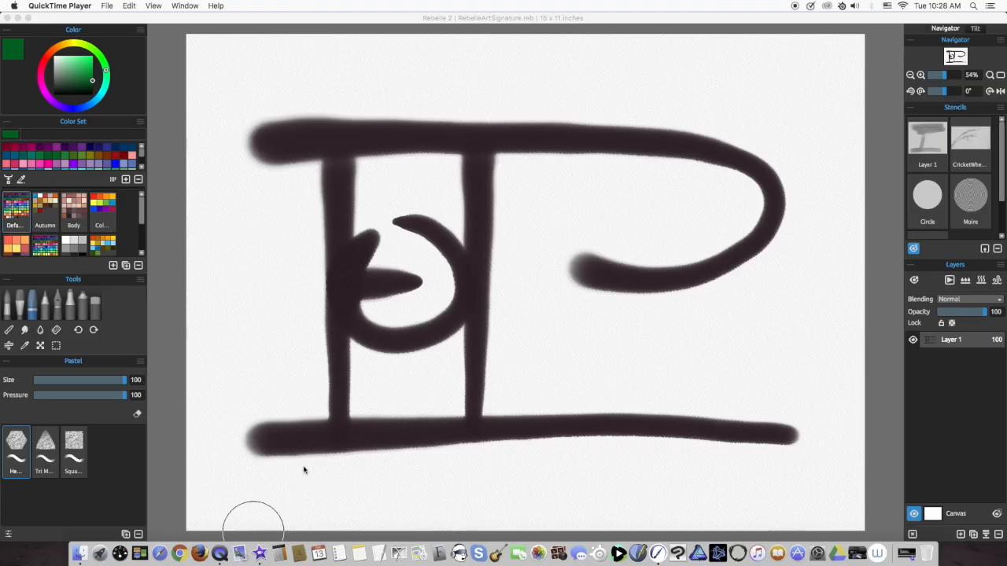
Create a stencil from the dark lettering on Layer 1 and clear the layer's artwork.
left_click(21, 302)
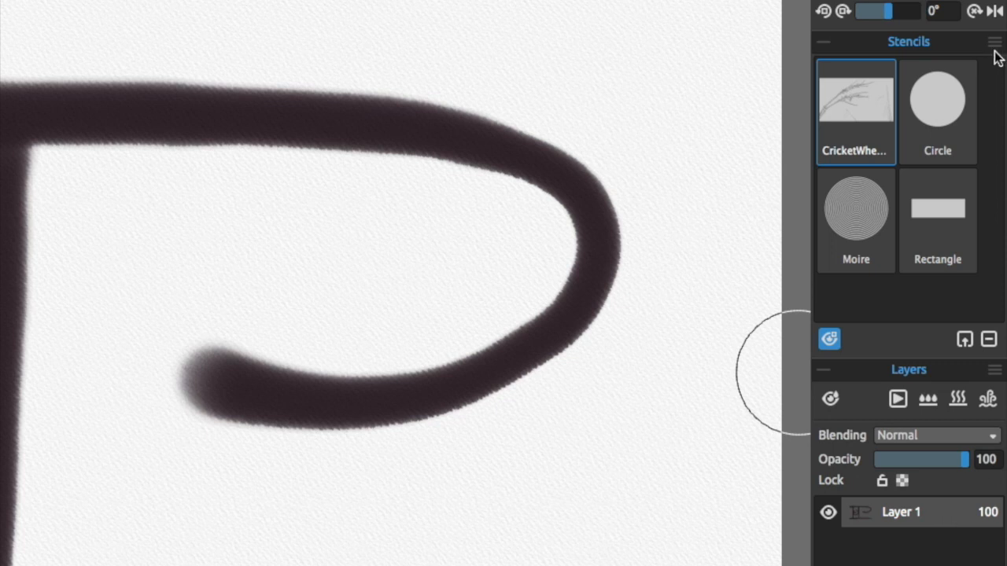
left_click(994, 43)
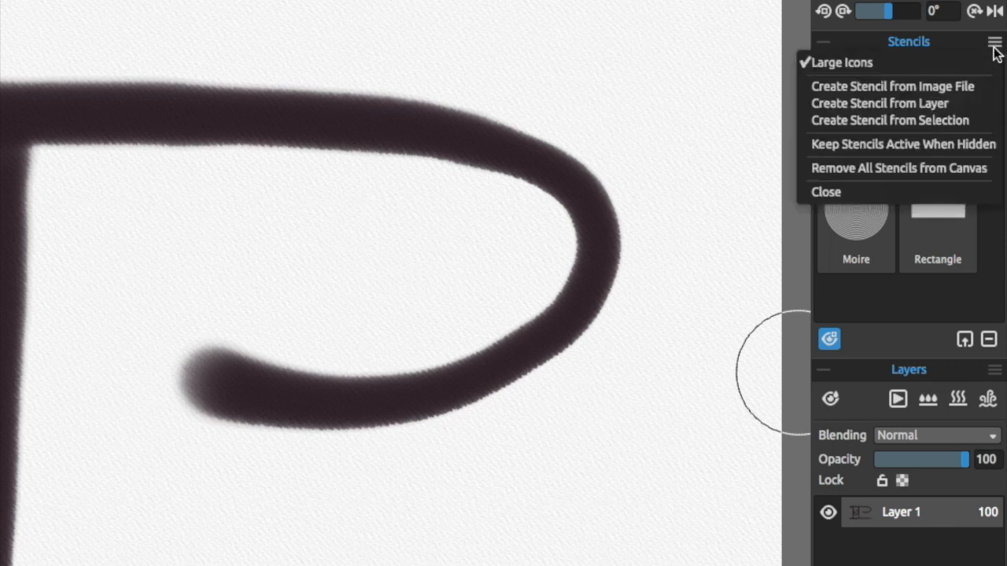
left_click(975, 109)
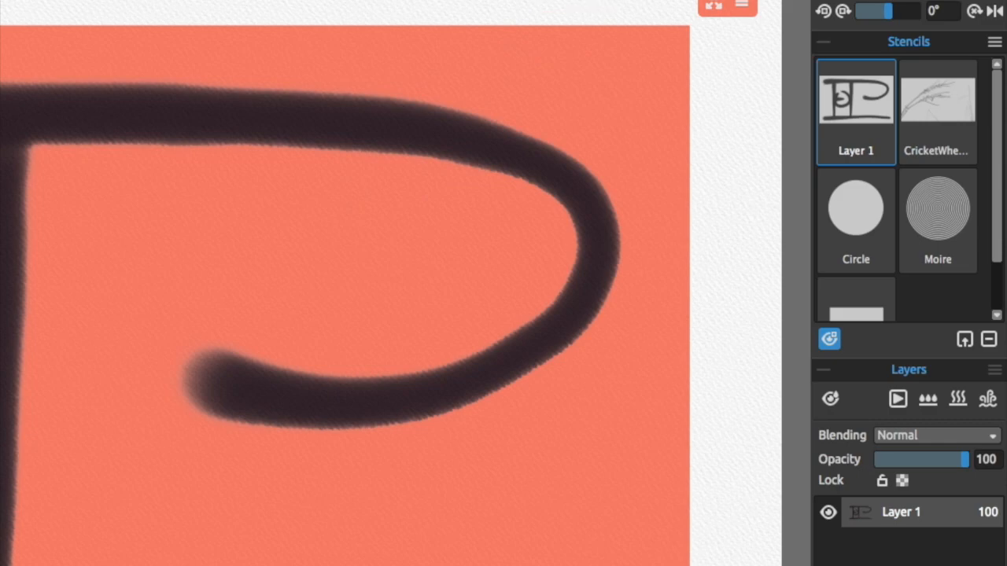
left_click(124, 6)
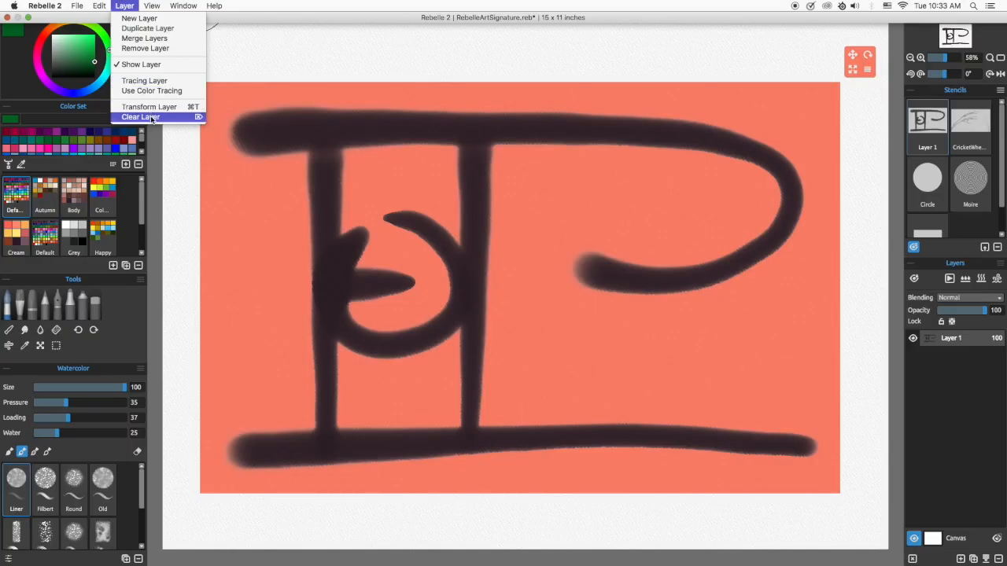
left_click(149, 117)
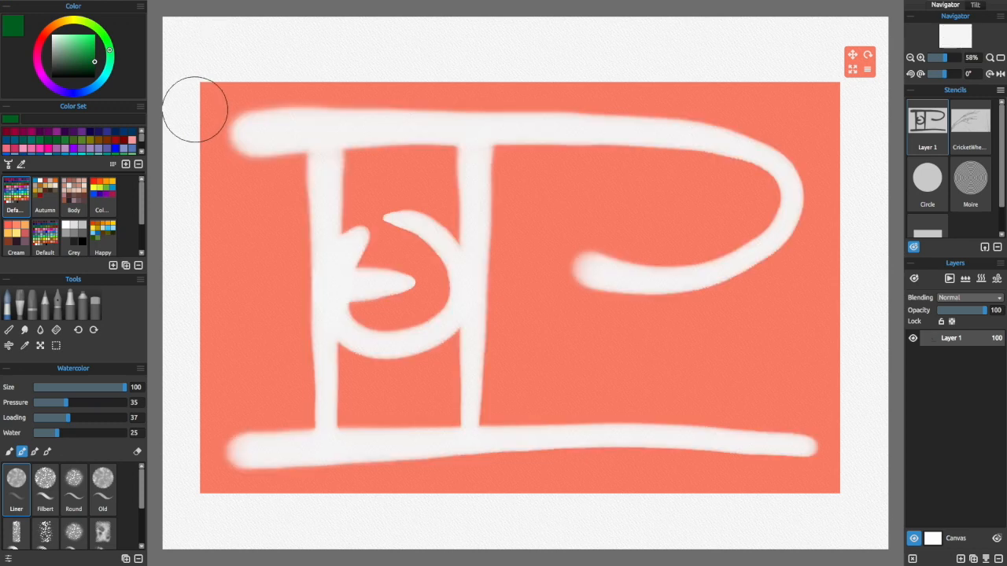
Shrink the lettering stencil and rotate it slightly counterclockwise.
mouse_move(853, 69)
left_mouse_down()
mouse_move(744, 154)
mouse_move(704, 83)
left_mouse_up()
mouse_move(718, 84)
left_mouse_down()
mouse_move(725, 96)
mouse_move(707, 68)
left_mouse_up()
Spray paint through the lettering stencil with the Soft 1 airbrush, and hide the stencil.
left_click(92, 210)
left_click(83, 305)
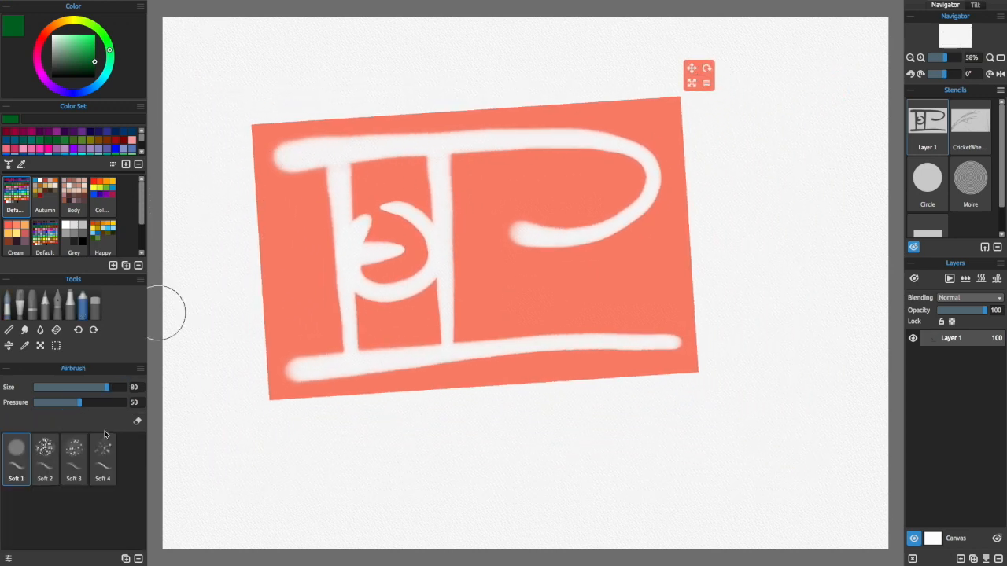
mouse_move(287, 153)
left_mouse_down()
mouse_move(388, 151)
mouse_move(569, 275)
mouse_move(307, 175)
mouse_move(667, 416)
mouse_move(417, 97)
mouse_move(797, 72)
left_mouse_up()
left_click(913, 247)
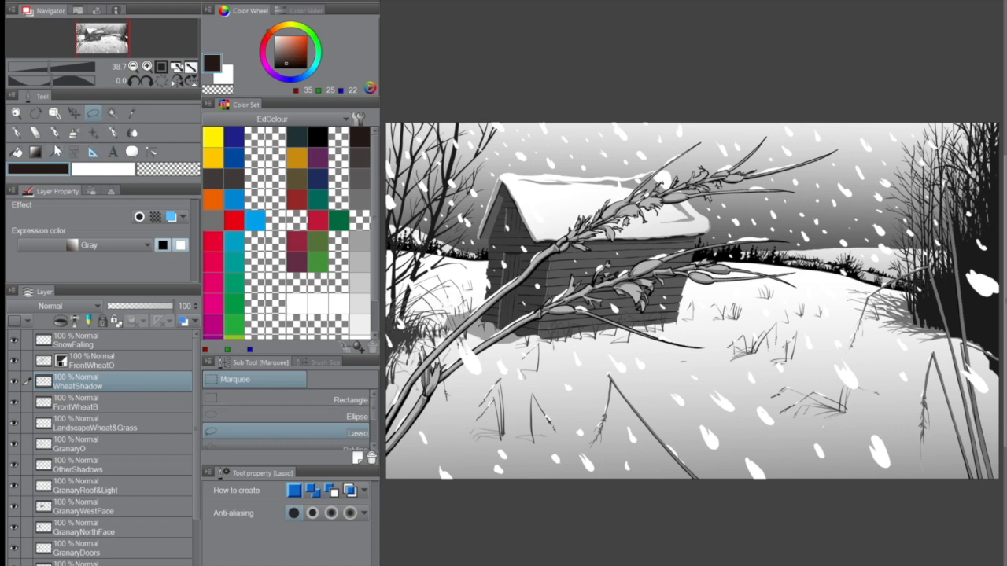
Examine the wheat stalks, granary and snow details of the winter scene up close in Clip Studio Paint.
left_click(14, 115)
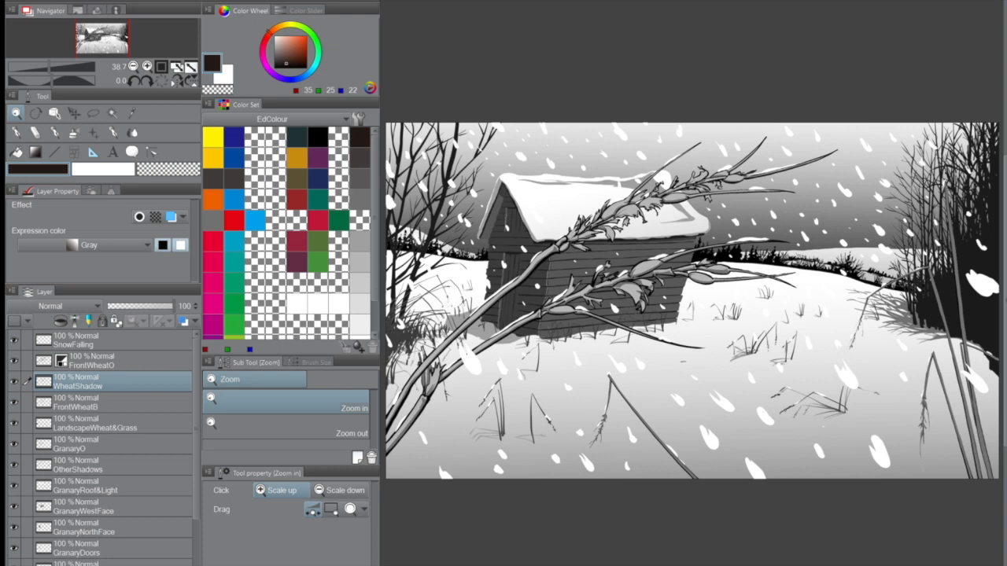
left_click_drag(446, 346, 586, 347)
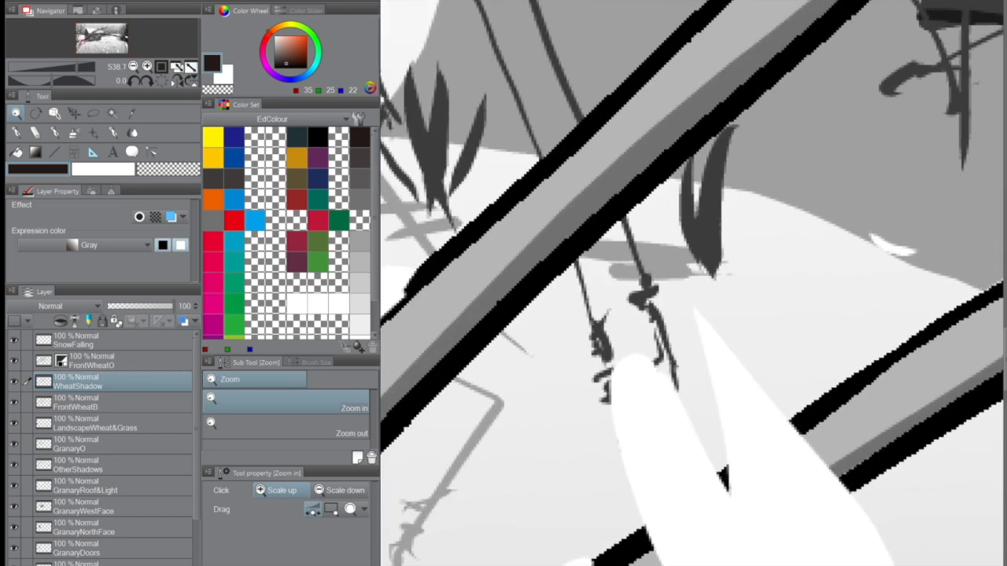
left_click_drag(503, 315, 818, 466)
left_click_drag(881, 471, 631, 199)
left_click_drag(861, 280, 814, 282)
left_click_drag(865, 181, 323, 398)
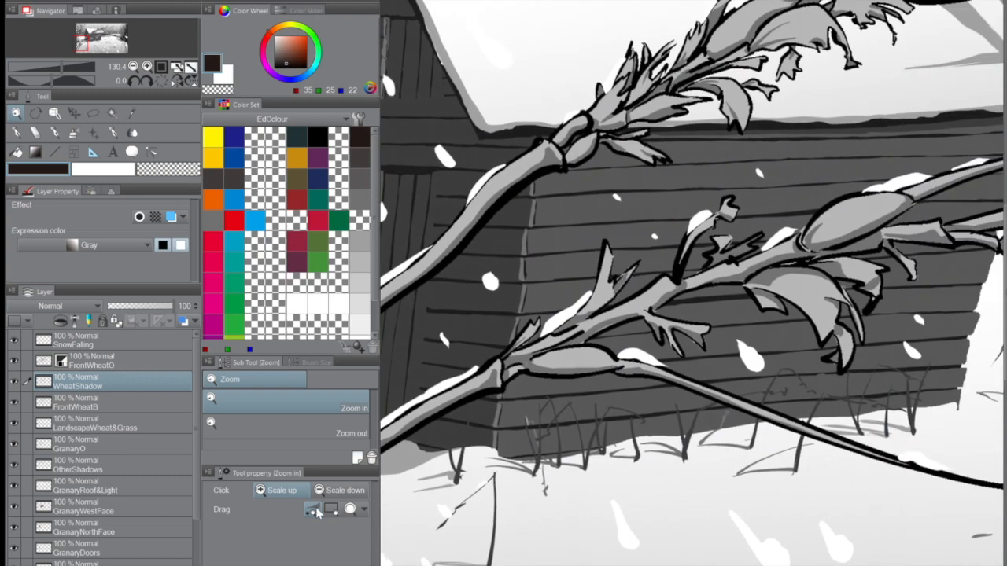
left_click_drag(873, 331, 243, 383)
left_click_drag(708, 330, 999, 272)
left_click_drag(692, 315, 896, 331)
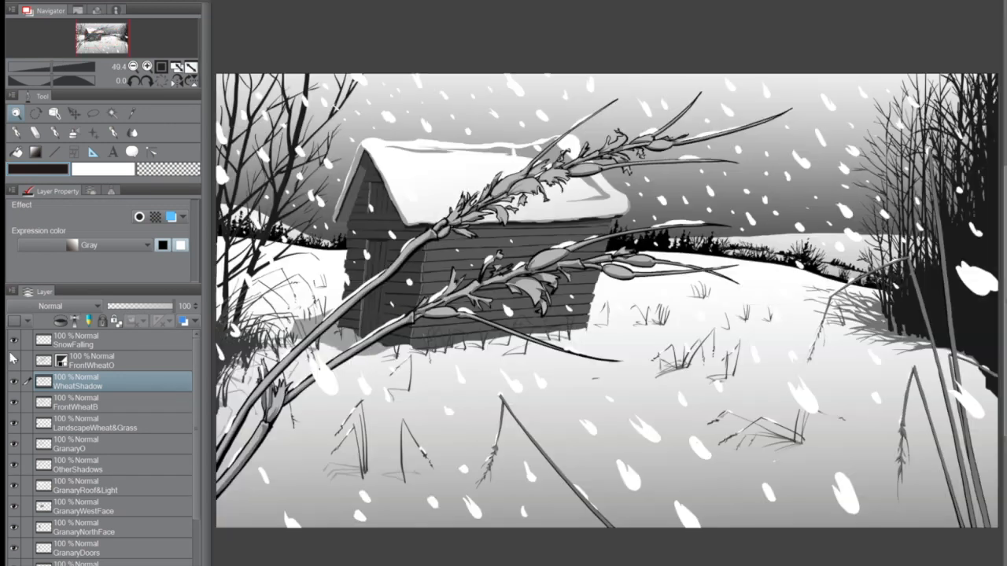
Hide the wheat and grass layers FrontWheatO, WheatShadow, FrontWheatB and LandscapeWheat&Grass.
left_click(12, 360)
left_click(12, 381)
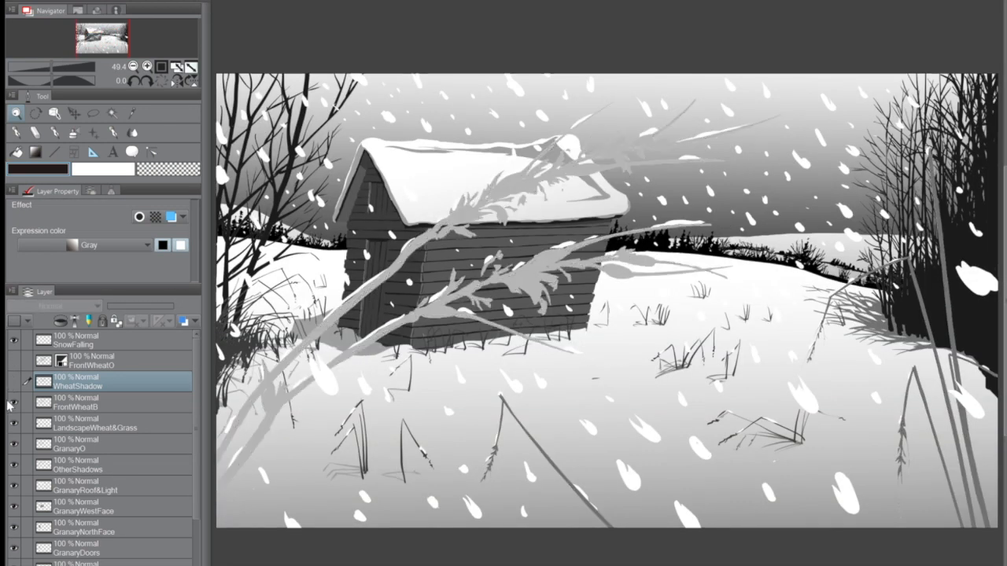
left_click(13, 402)
left_click(13, 423)
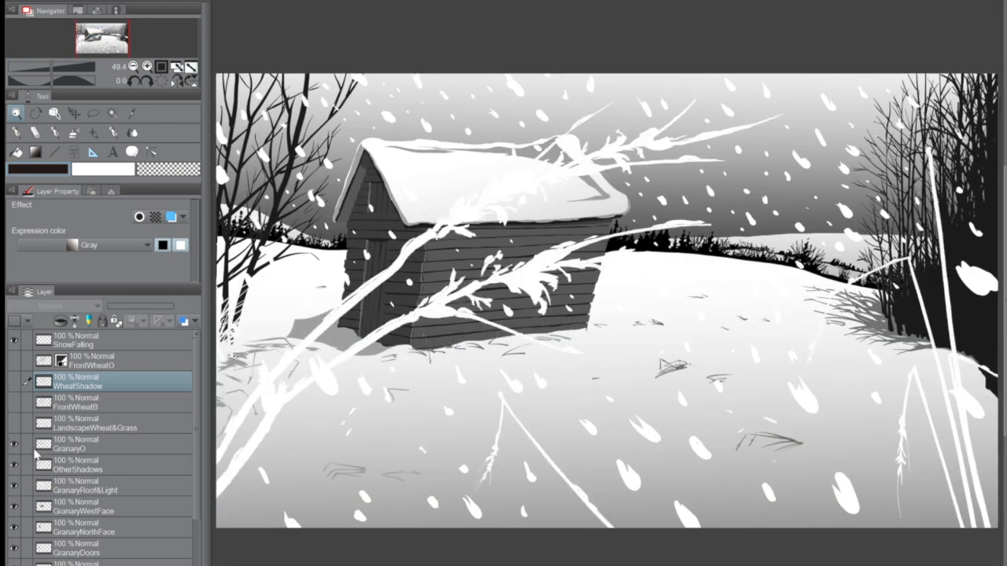
Hide the GranaryO, OtherShadows, GranaryRoof&Light, GranaryWestFace, GranaryNorthFace and GranaryDoors layers.
left_click(13, 444)
left_click(13, 465)
left_click(13, 485)
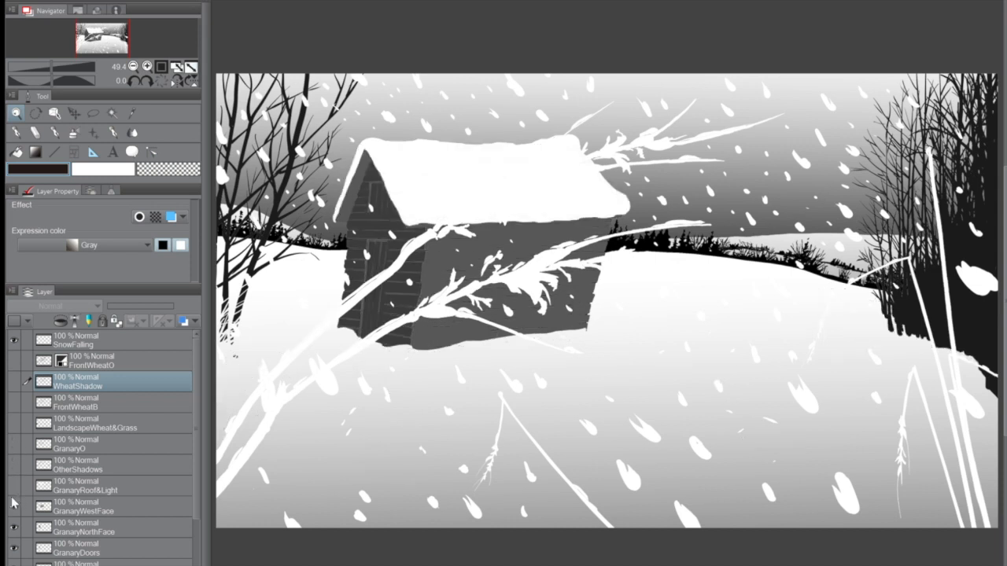
left_click(12, 507)
left_click(13, 527)
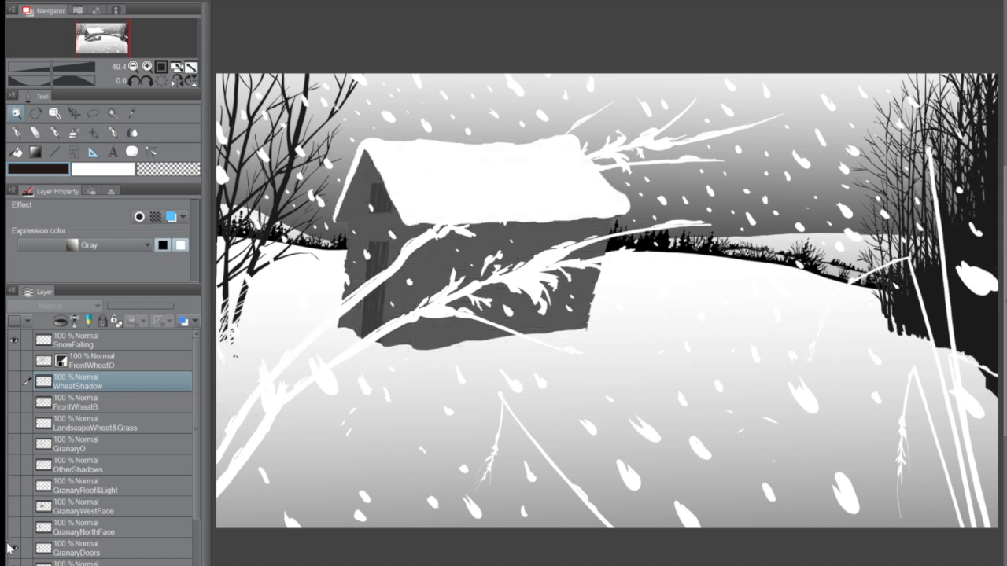
left_click(13, 548)
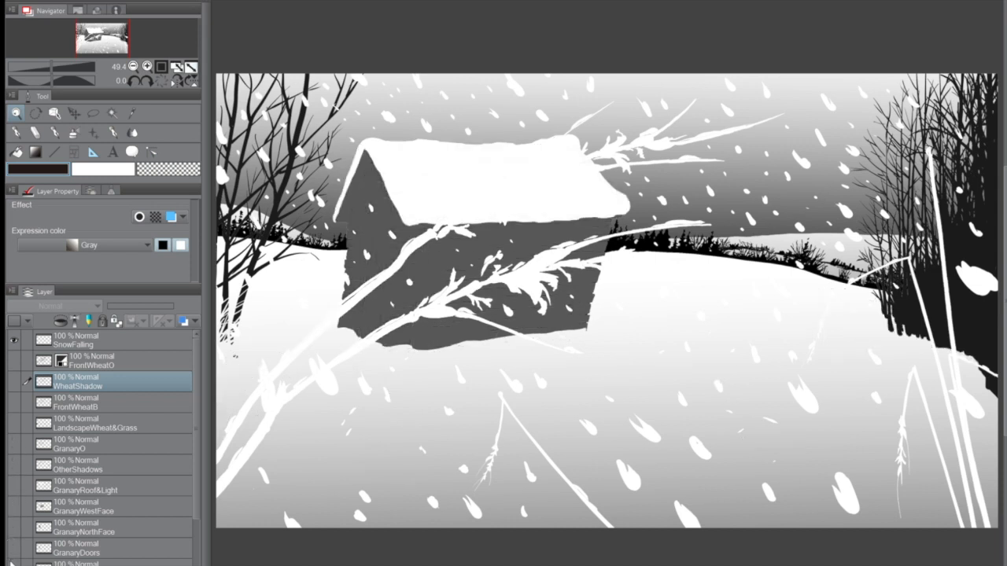
Hide the SnowFalling, GranaryBase, SideTrees, HorizonTreeBandB and TinyHorizonTreesB layers.
left_click(12, 339)
scroll(191, 416, "down", 3)
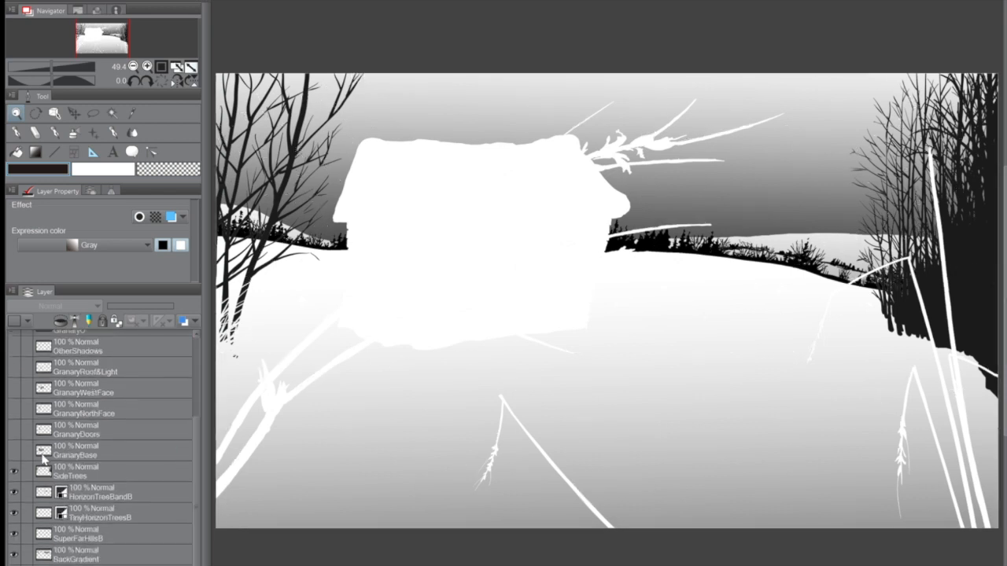
left_click(13, 471)
left_click(13, 491)
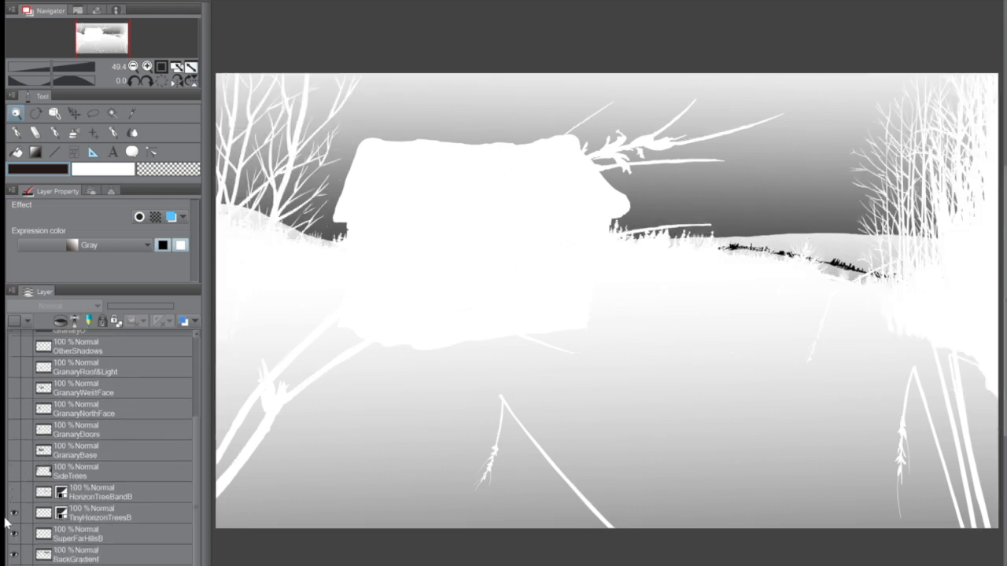
left_click(13, 513)
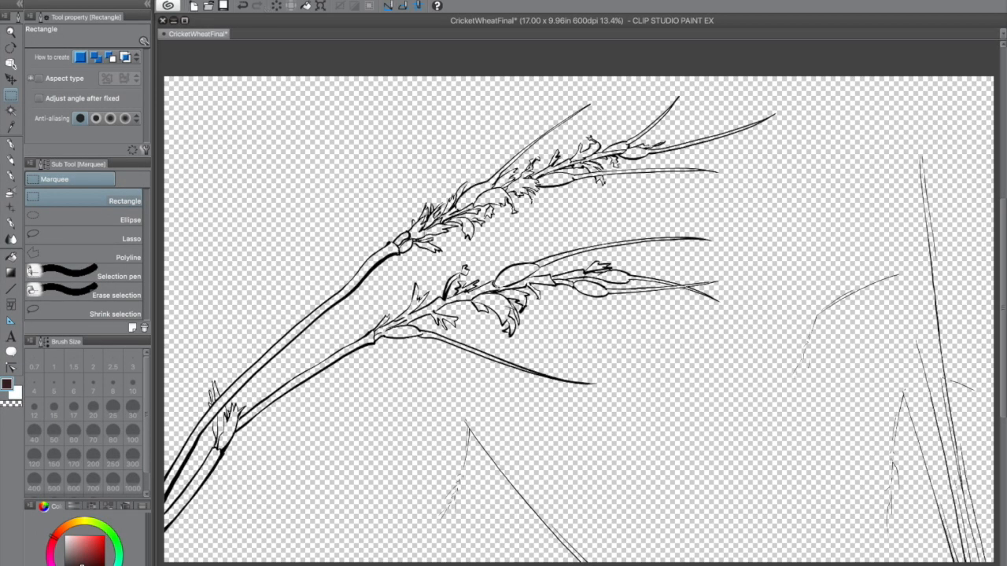
Outline the entire canvas with a 10 px line drawn inside the selection, and deselect.
left_click(303, 1)
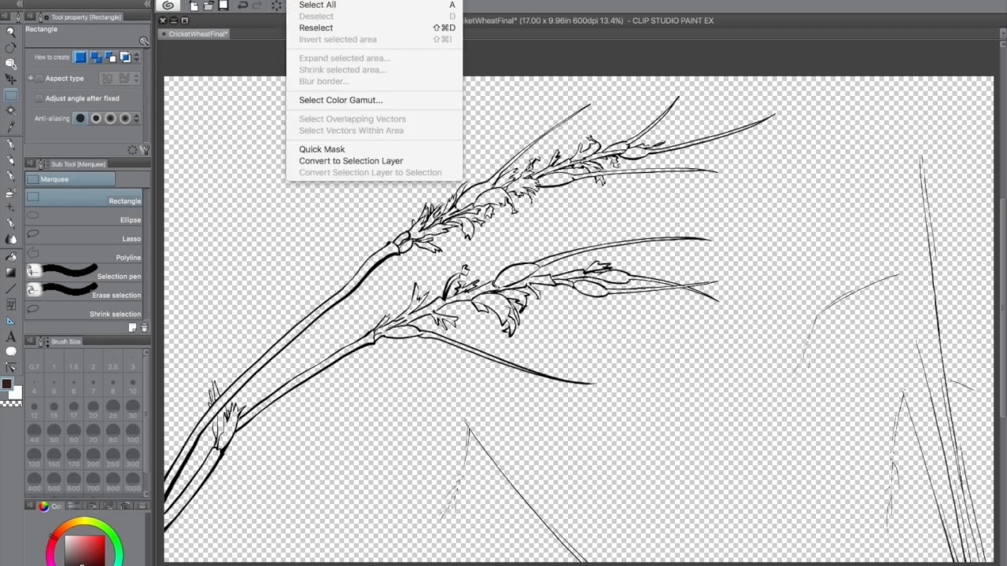
left_click(317, 5)
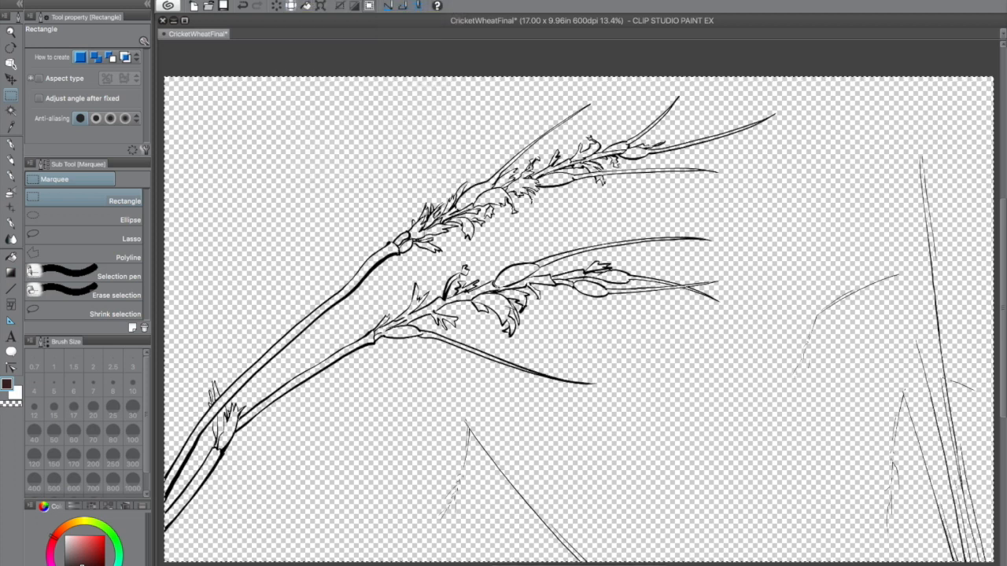
left_click(161, 1)
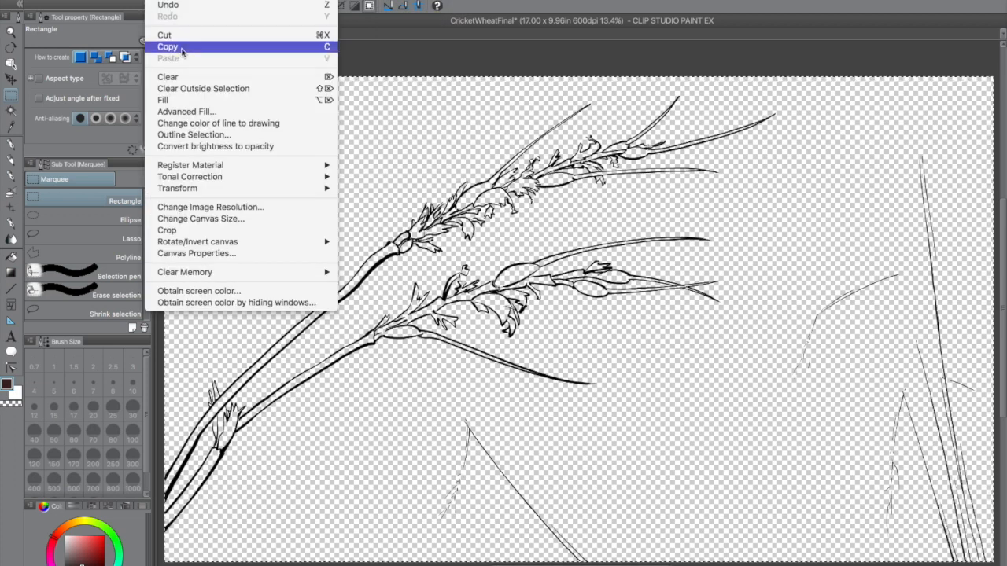
left_click(205, 134)
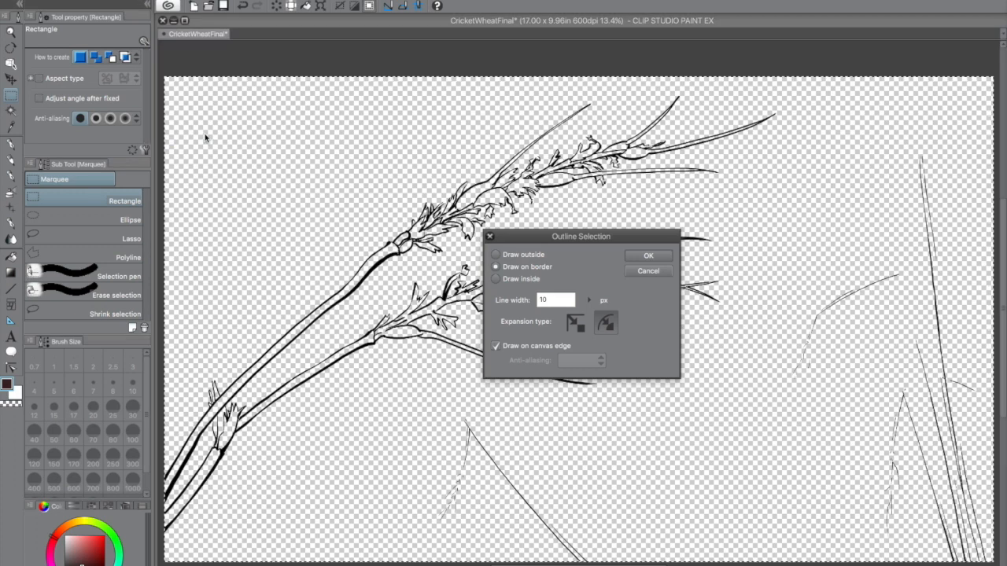
left_click(495, 279)
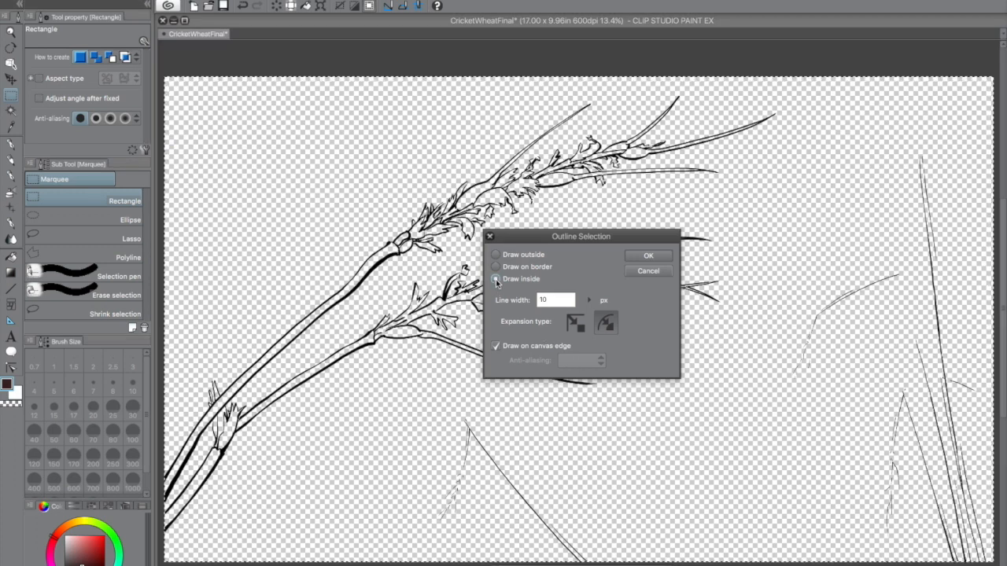
left_click(649, 255)
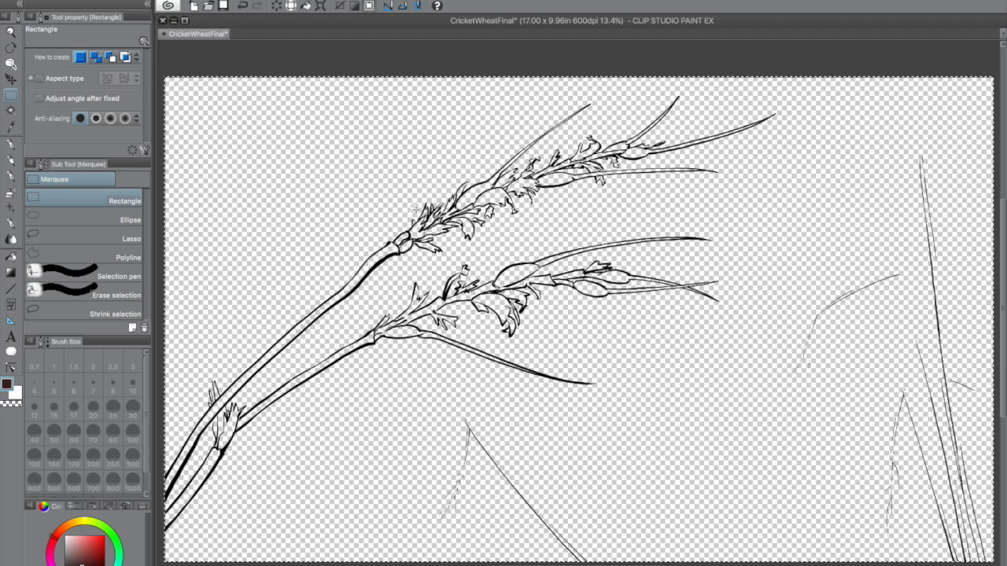
key("ctrl+d")
Start a single-layer PNG export of the wheat line art into the Submission folder on the Desktop.
left_click(132, 0)
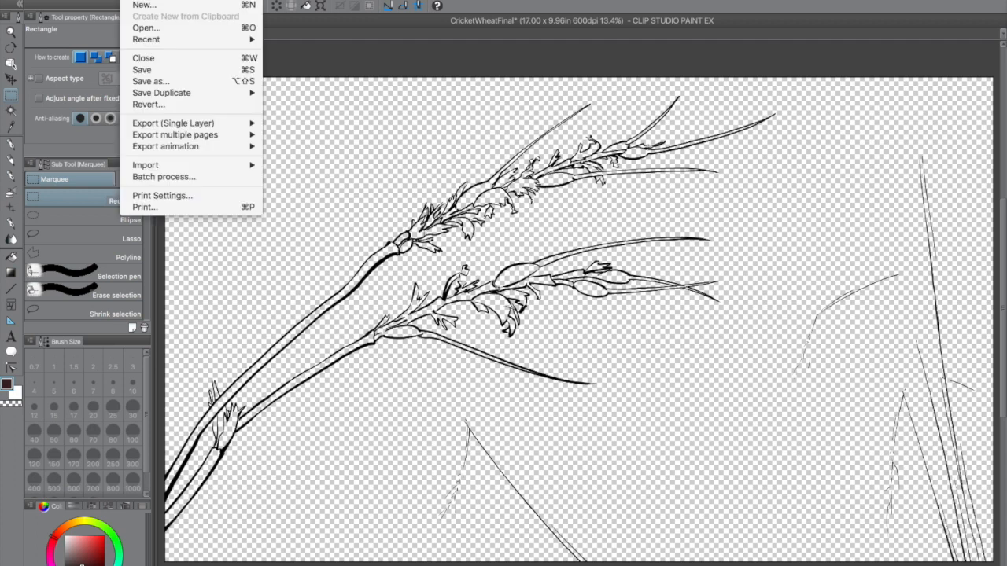
mouse_move(236, 124)
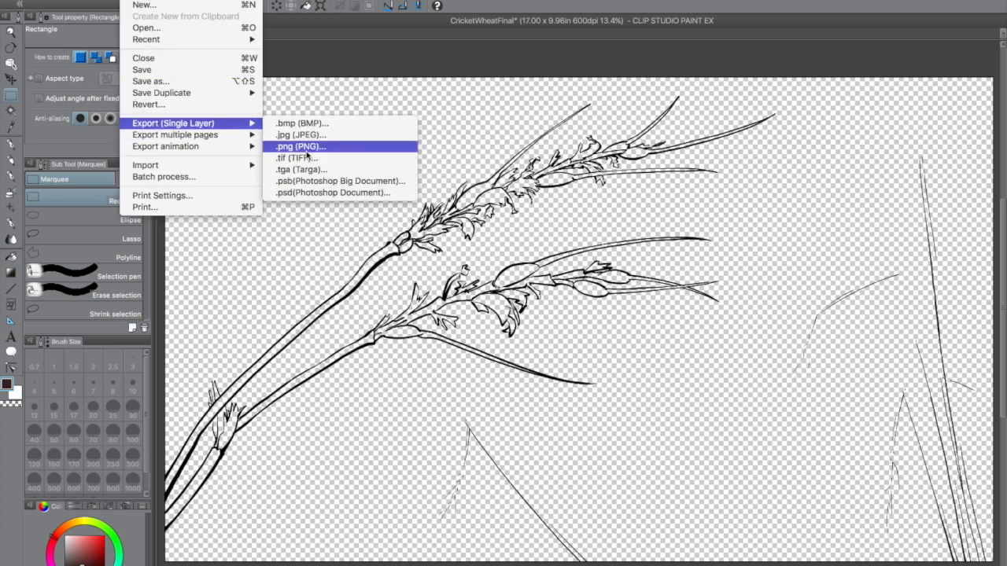
left_click(307, 147)
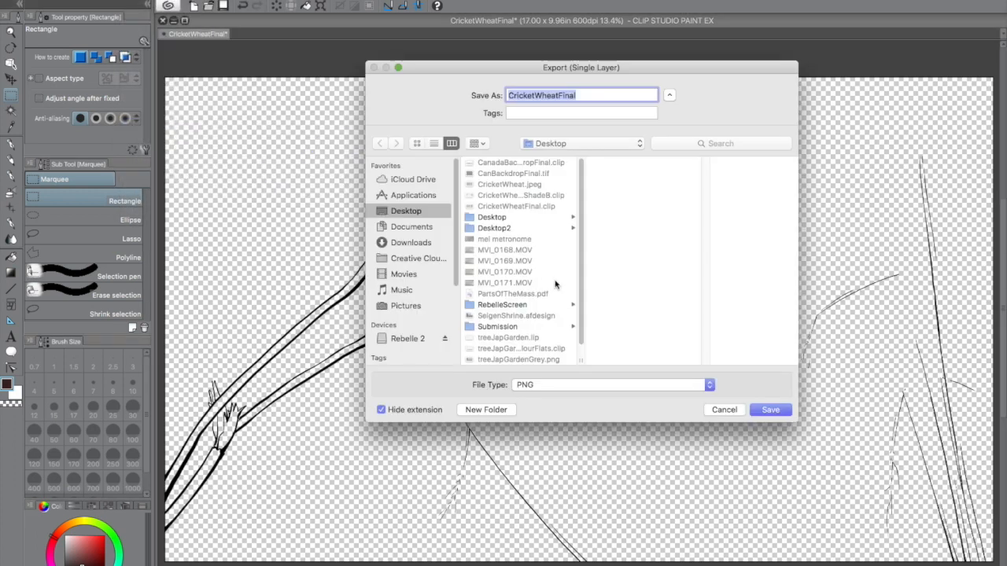
left_click(526, 326)
left_click(780, 409)
left_click(682, 146)
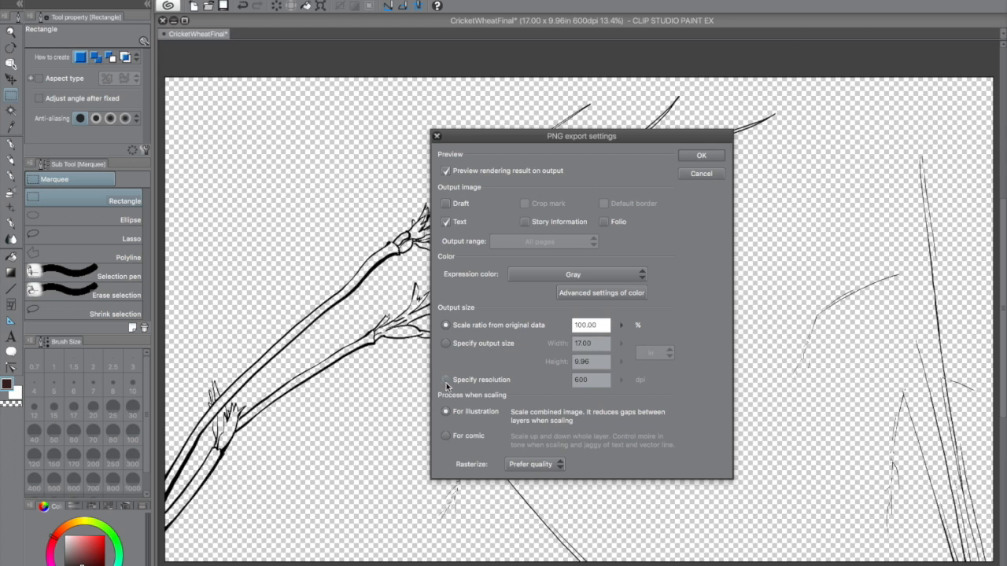
Set the PNG output resolution to 100 dpi and complete the export.
left_click(446, 380)
left_click_drag(608, 381, 560, 383)
type("100")
left_click(712, 159)
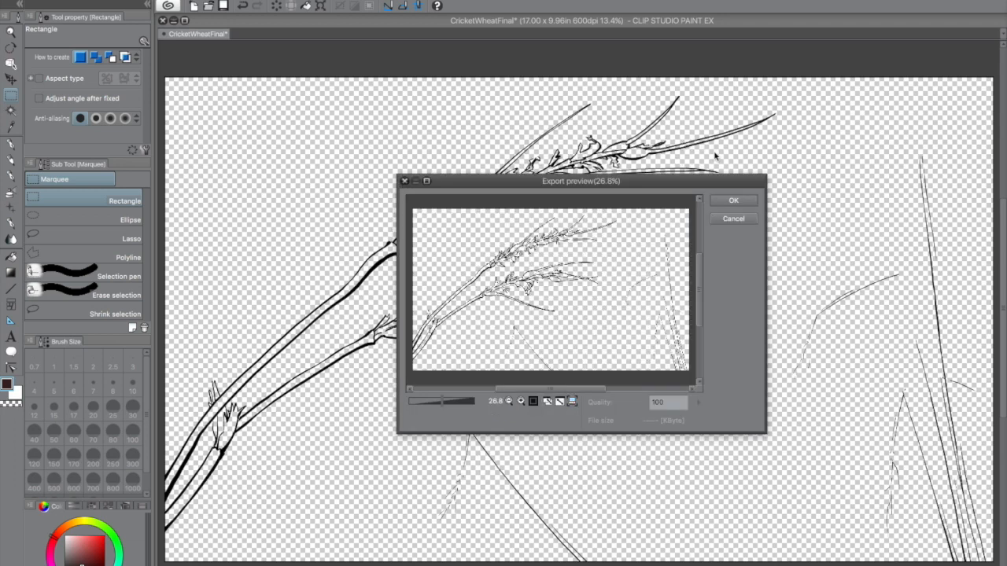
left_click(730, 201)
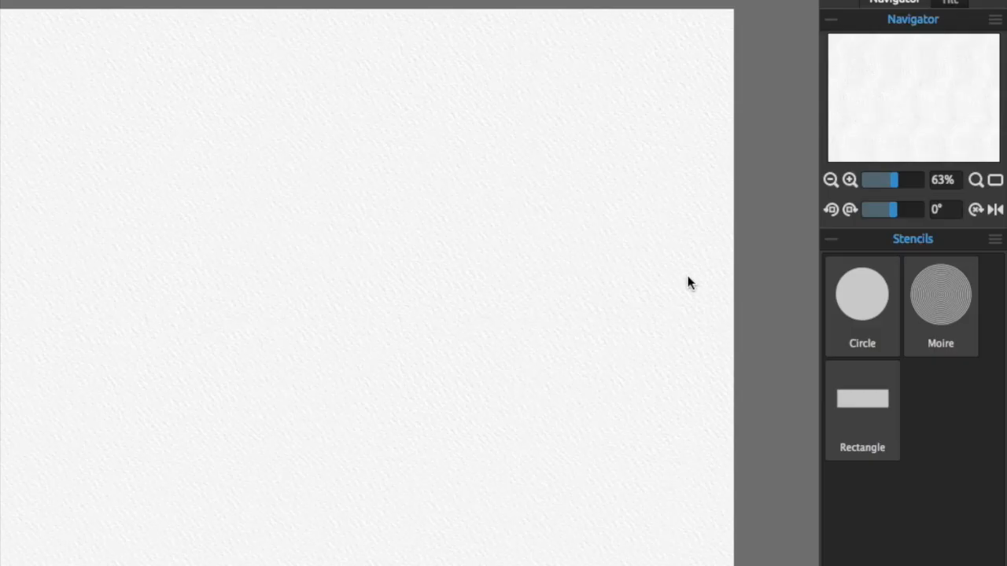
In Rebelle 2, create a stencil from the image file CricketWheatStencil.png in the Desktop's Submission folder.
left_click(996, 240)
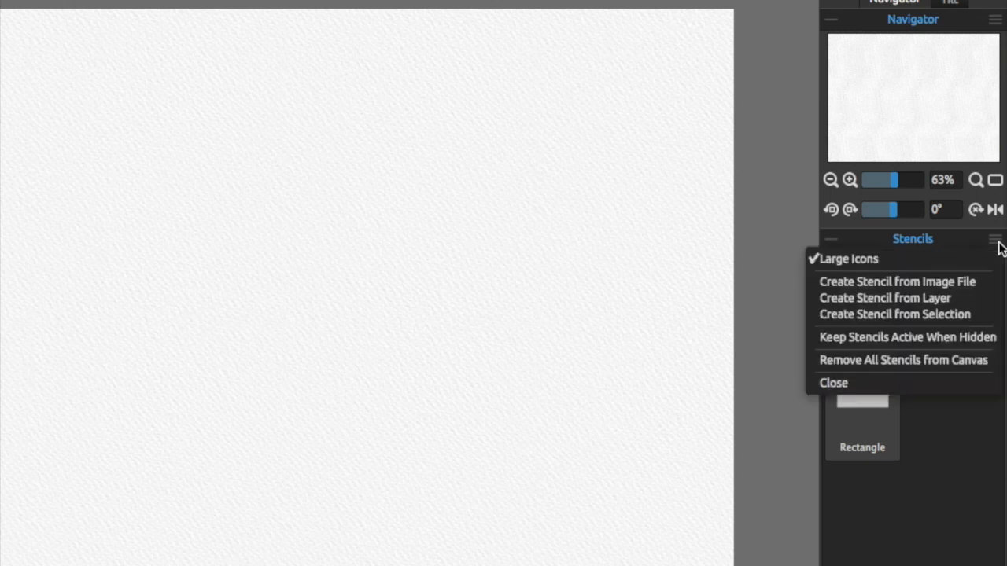
left_click(976, 283)
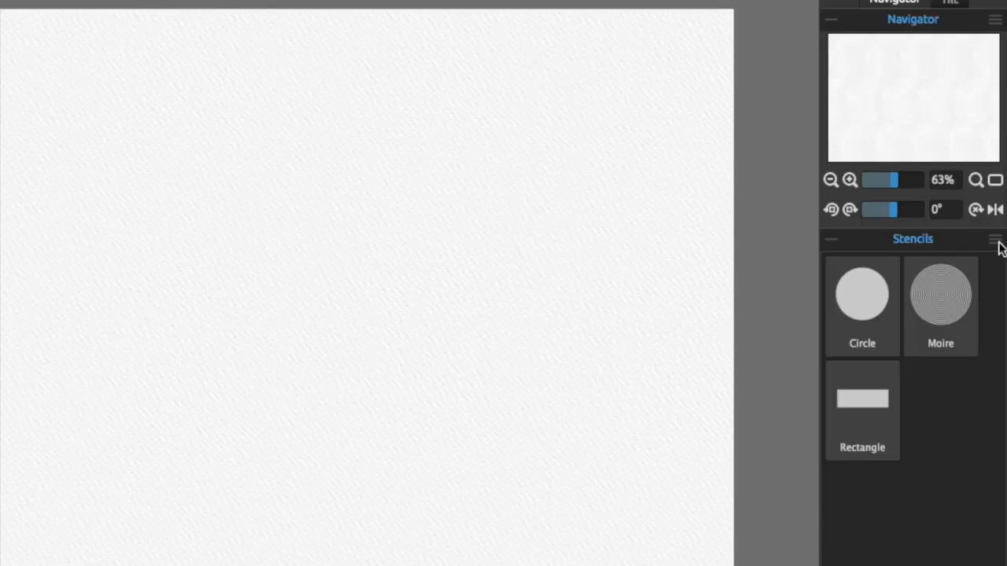
left_click(996, 244)
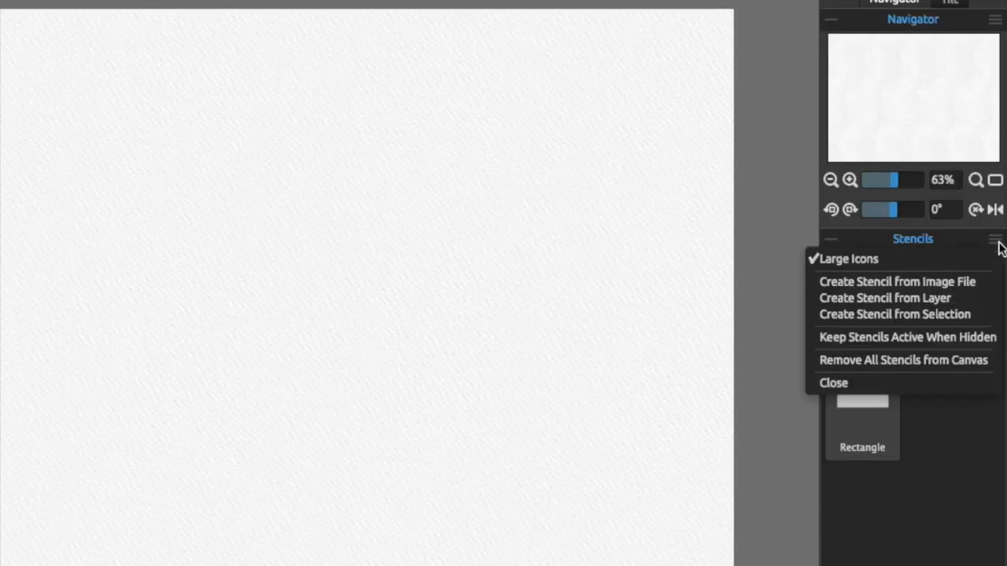
left_click(974, 282)
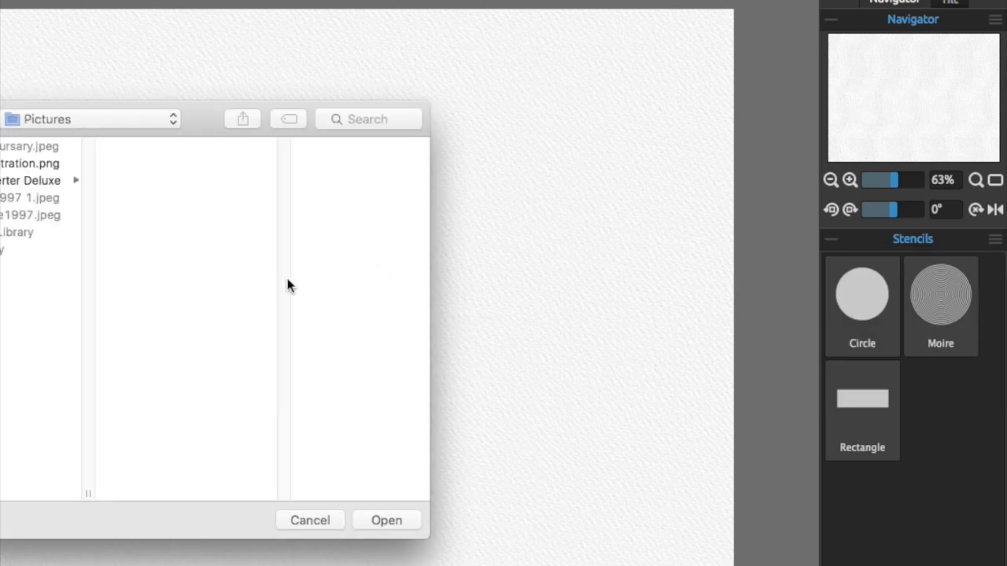
left_click_drag(194, 111, 474, 114)
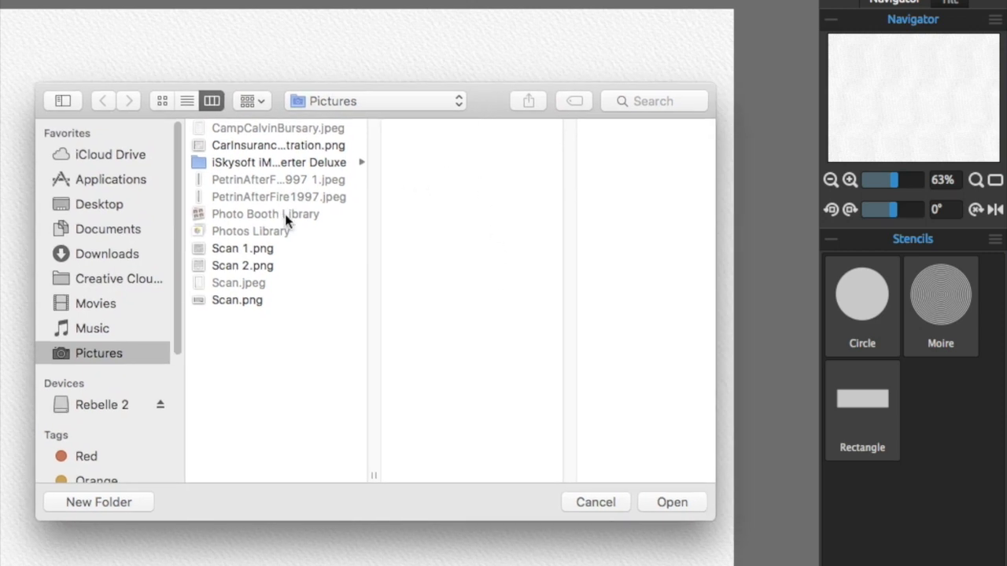
left_click(119, 203)
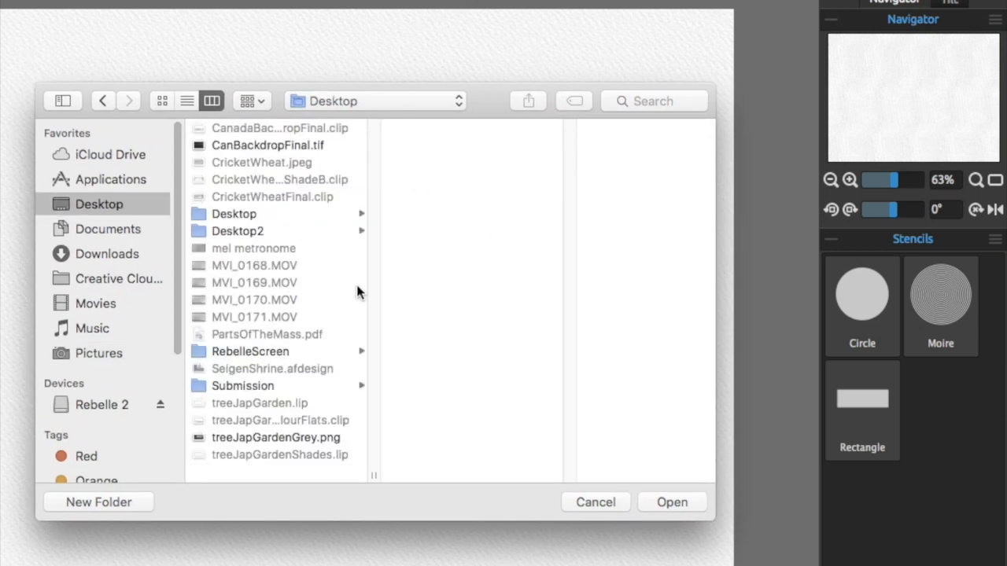
left_click(285, 384)
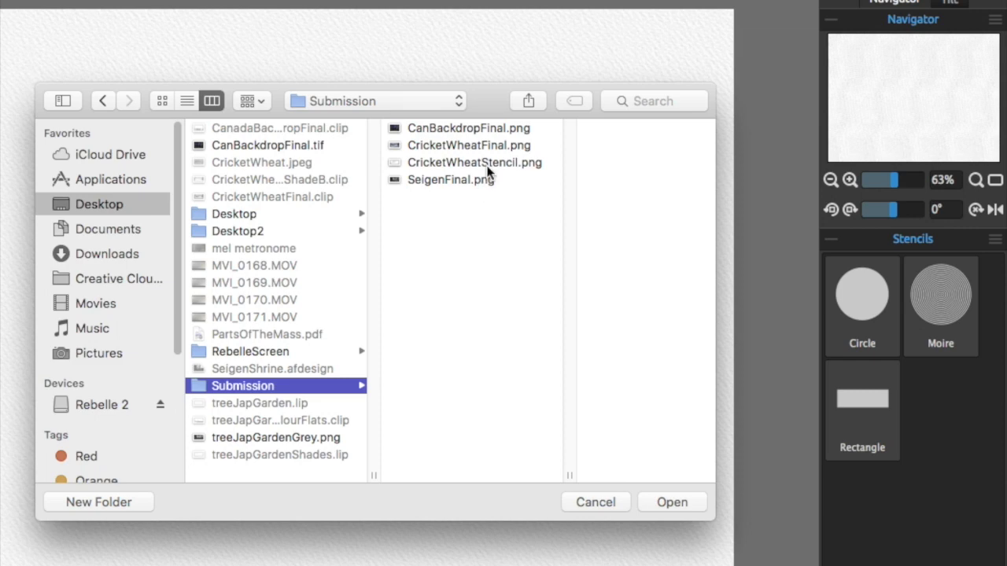
left_click(486, 164)
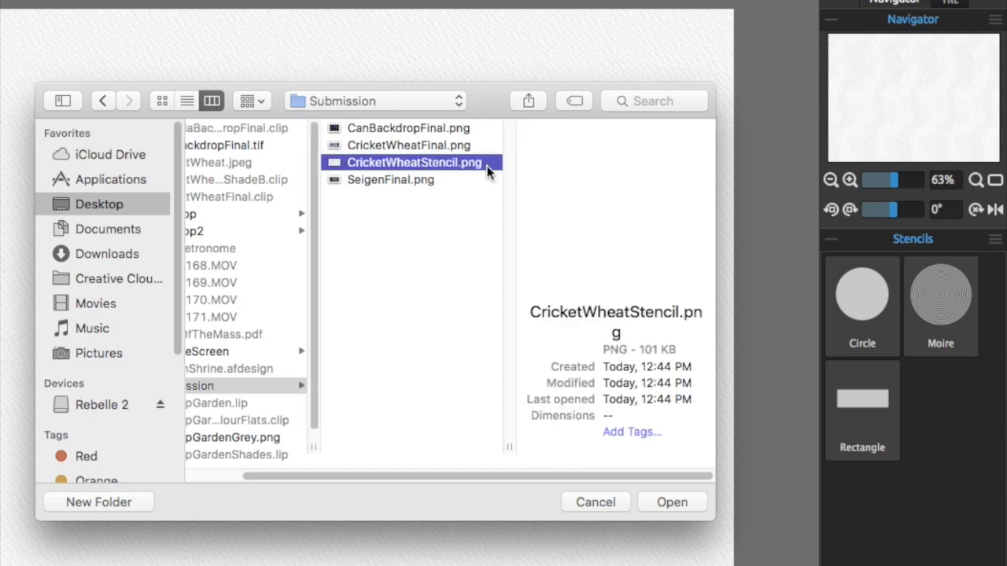
left_click(676, 500)
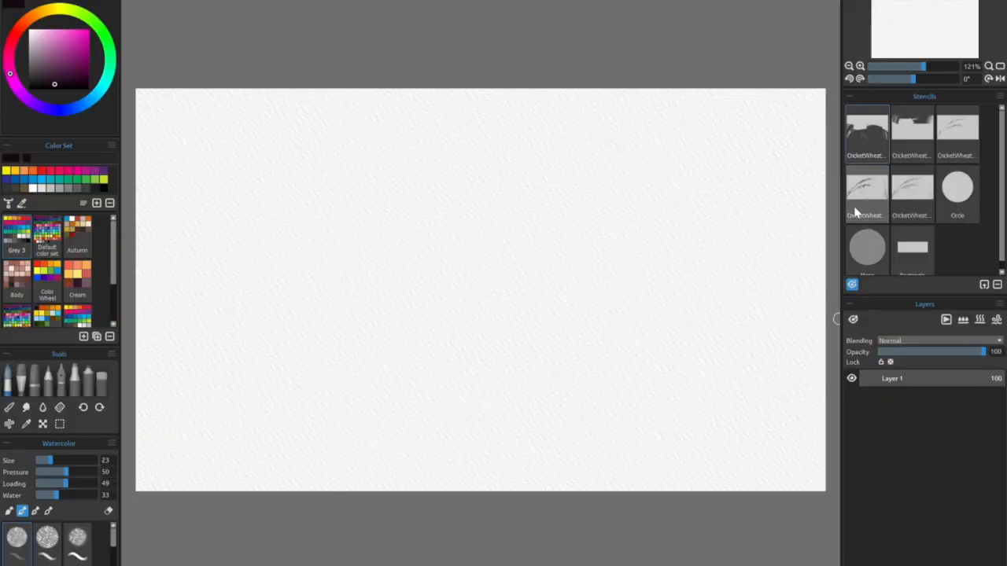
Apply the wheat stencils with their overlay hidden and paint the stalks in dark and brown watercolor at brush size 80.
left_click(868, 201)
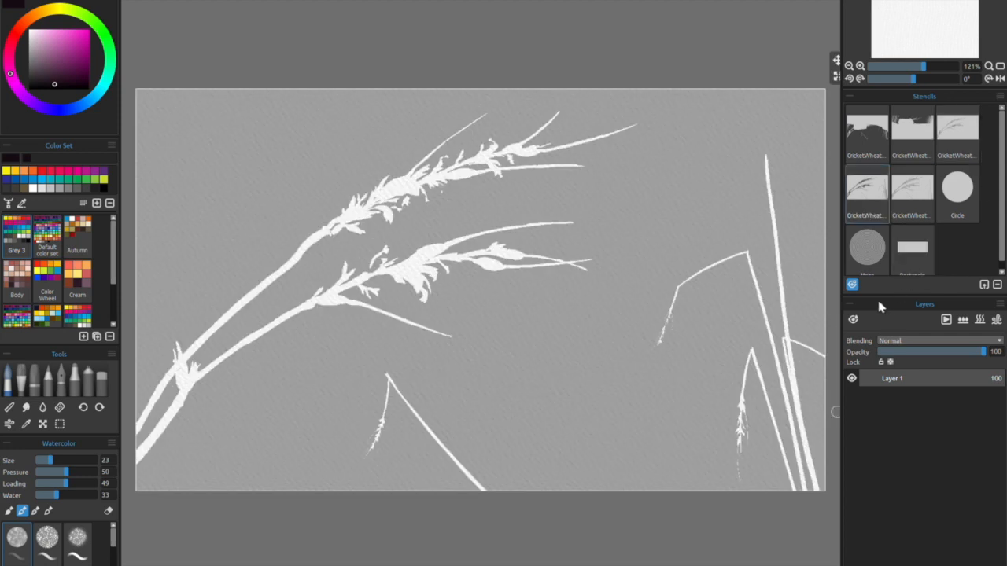
left_click(851, 285)
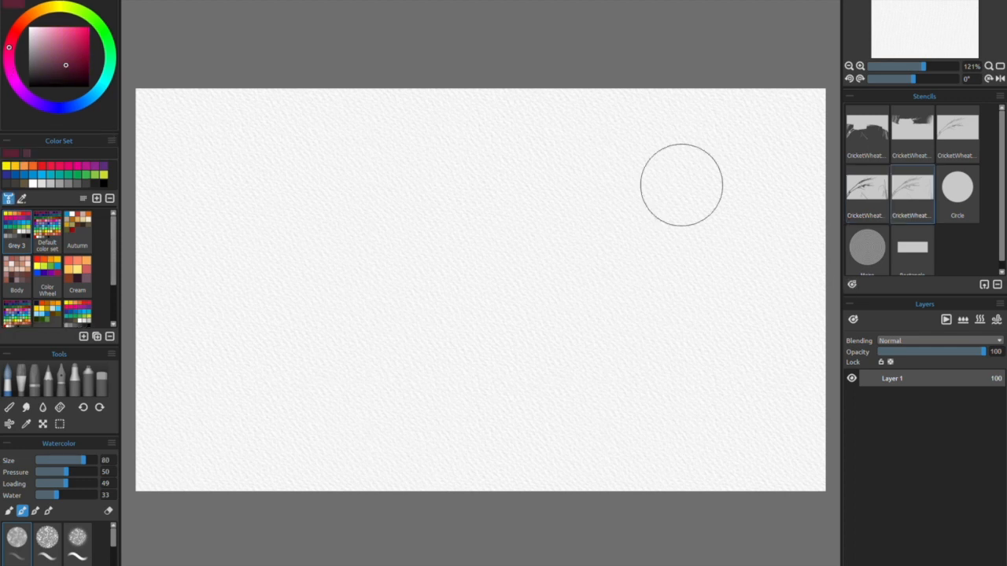
mouse_move(185, 376)
left_mouse_down()
mouse_move(213, 306)
mouse_move(168, 425)
mouse_move(285, 268)
mouse_move(360, 252)
mouse_move(445, 133)
mouse_move(411, 180)
mouse_move(647, 117)
mouse_move(359, 266)
mouse_move(631, 220)
mouse_move(337, 341)
mouse_move(636, 287)
left_mouse_up()
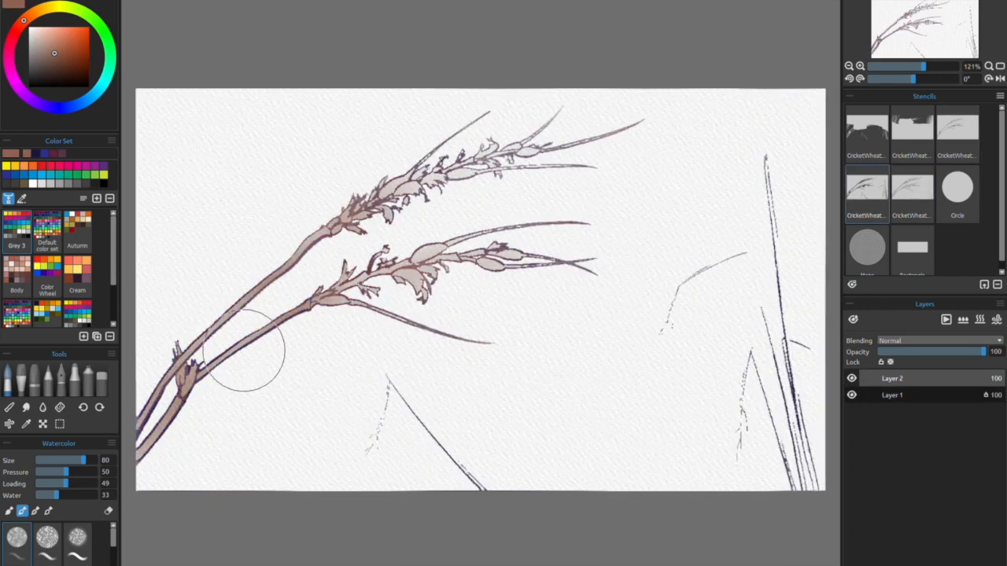
Lighten the brown wheat fill with the Soft Round eraser at size 100 and pressure 20.
key("e")
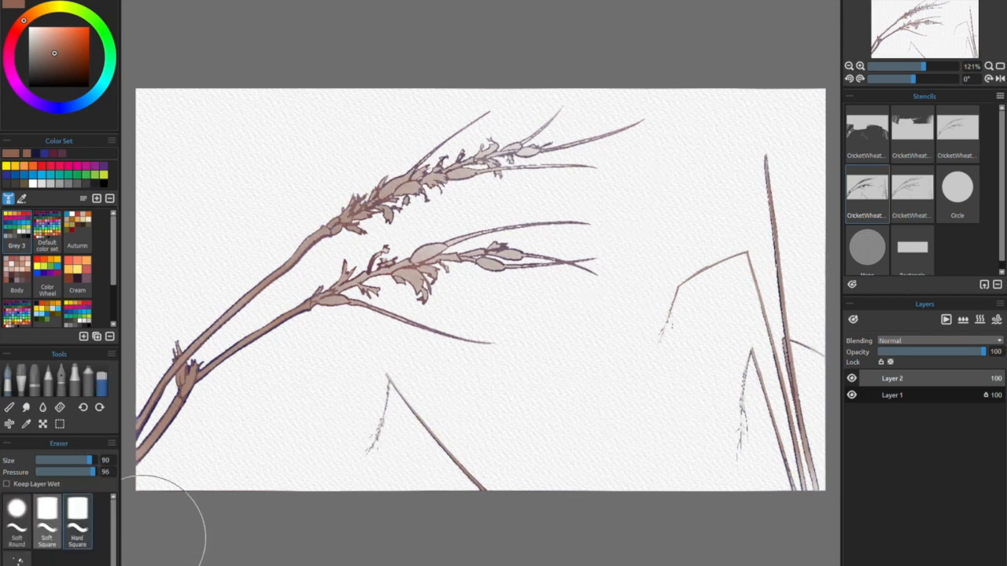
key("ctrl+z")
left_click_drag(72, 460, 96, 460)
left_click_drag(93, 472, 48, 472)
mouse_move(170, 472)
left_mouse_down()
mouse_move(640, 189)
mouse_move(413, 184)
left_mouse_up()
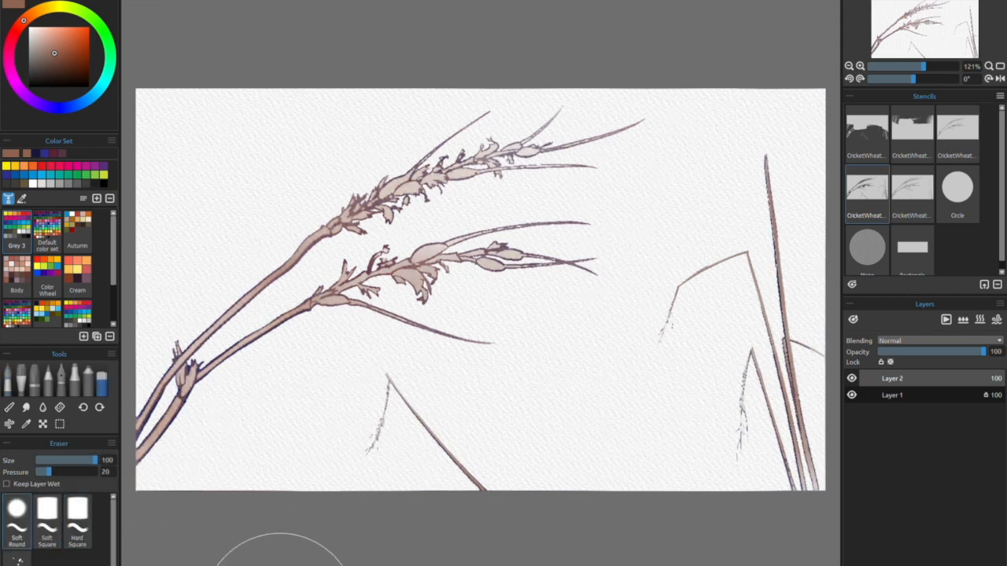
Replace the wheat silhouette stencil with the wheat shadow stencil and hide the stencil overlay.
left_click(852, 285)
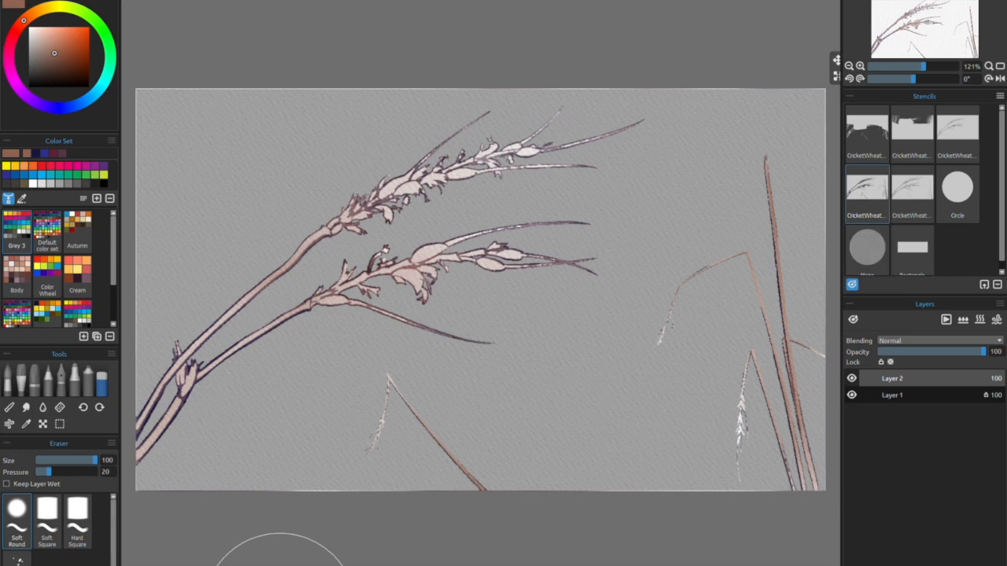
left_click(912, 191)
left_click(957, 131)
left_click(852, 284)
Paint dark green shading onto the wheat heads with the Watercolor brush at pressure 30 and loading 31.
left_click(8, 380)
left_click(109, 50)
left_click(68, 63)
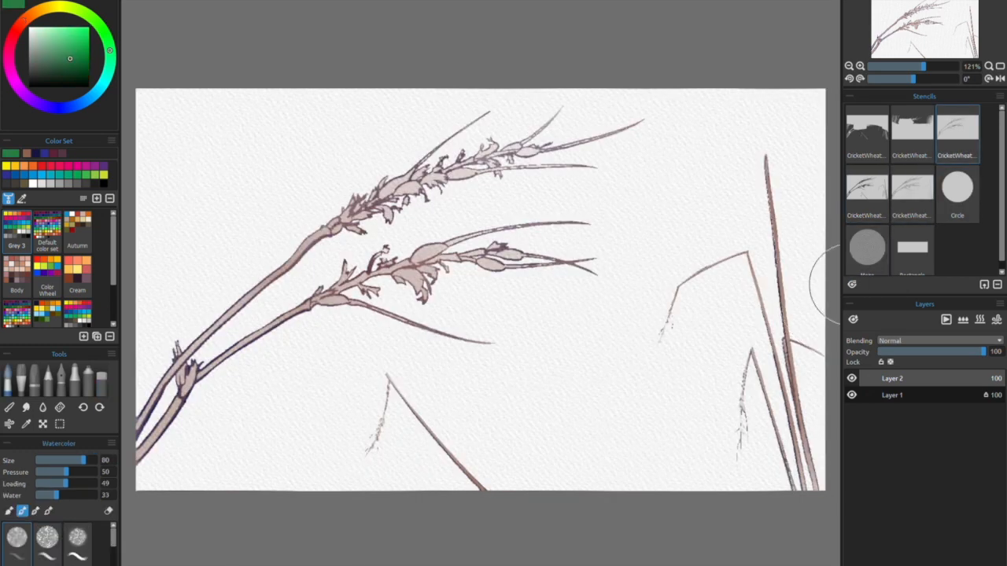
left_click(54, 472)
left_click(54, 484)
mouse_move(183, 384)
left_mouse_down()
mouse_move(239, 317)
mouse_move(432, 293)
mouse_move(557, 159)
left_mouse_up()
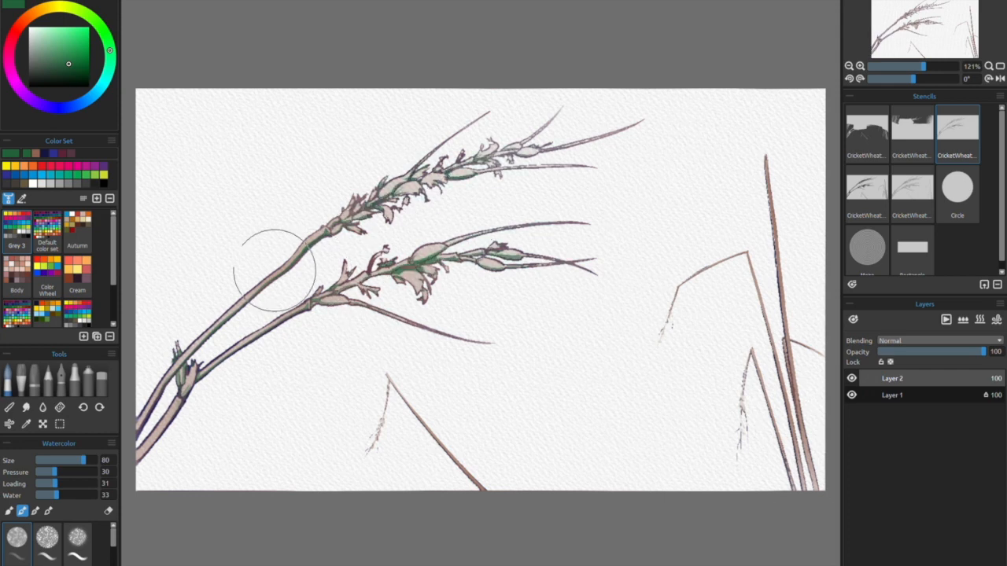
Add a layer beneath the existing wheat layers and paint the wheat golden yellow through the silhouette stencil at brush size 60.
key("ctrl+shift+n")
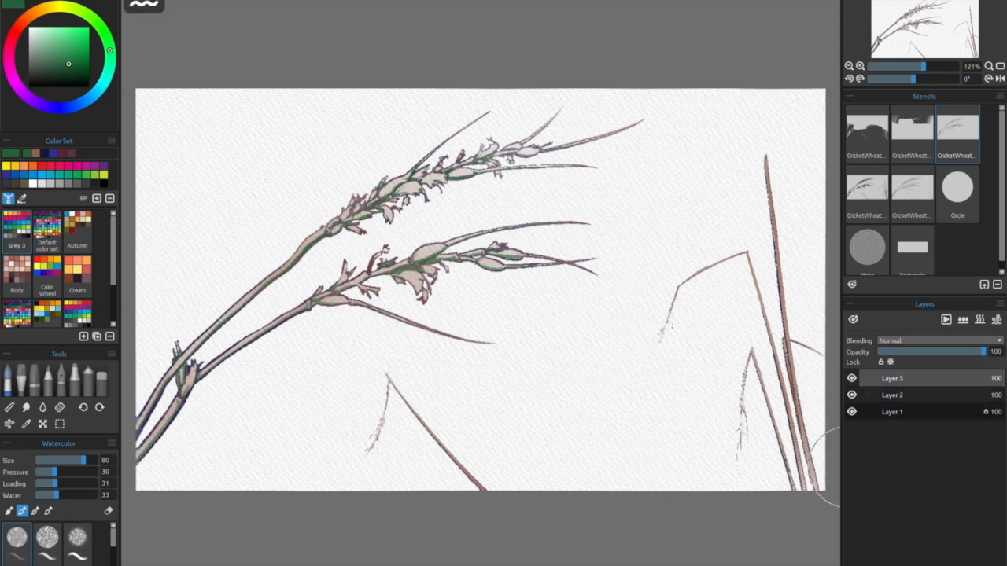
left_click(892, 412)
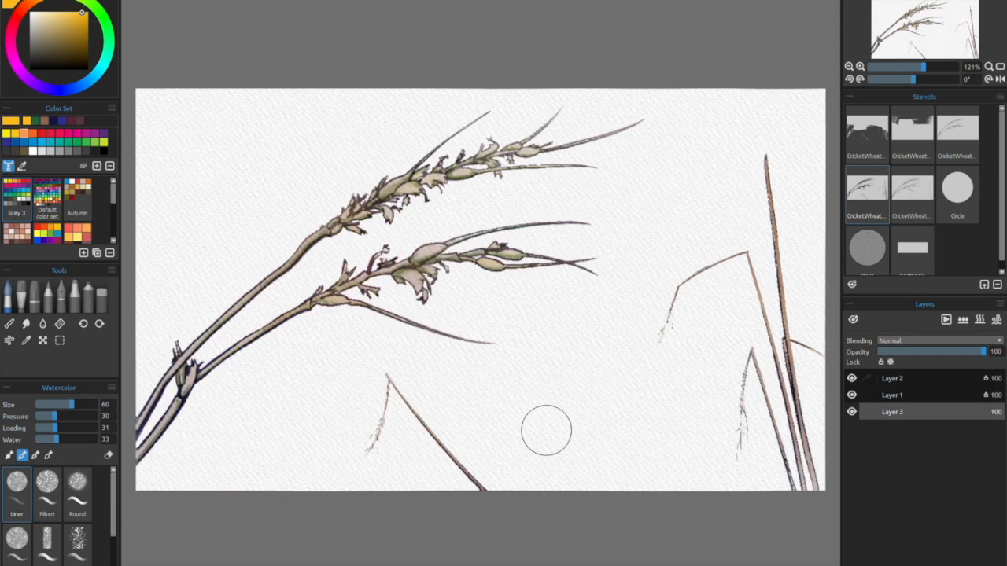
mouse_move(222, 361)
left_mouse_down()
mouse_move(559, 141)
mouse_move(388, 300)
mouse_move(173, 406)
mouse_move(179, 363)
left_mouse_up()
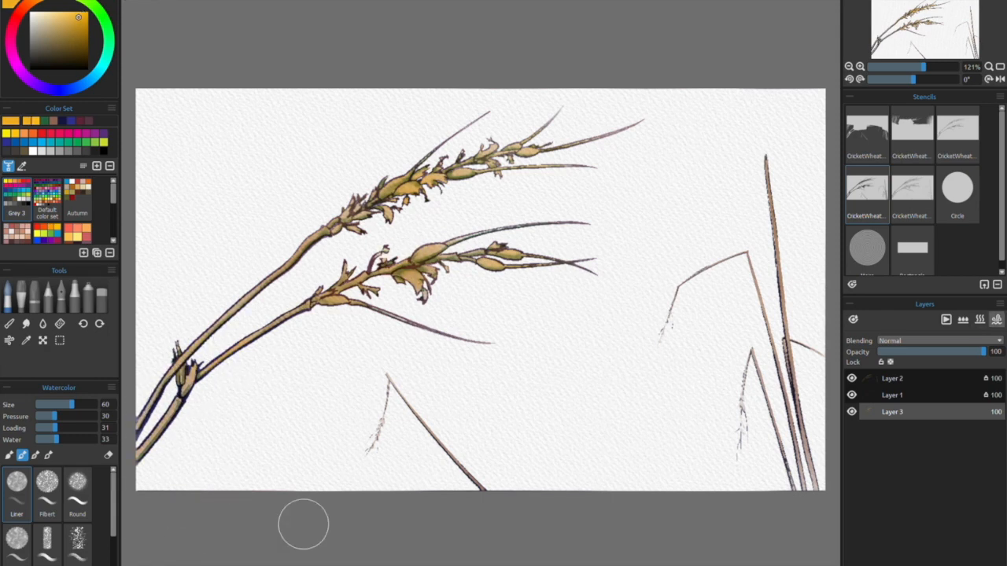
Select all three wheat layers and merge them into one.
left_click(892, 379)
left_click(892, 413, "shift")
key("ctrl+e")
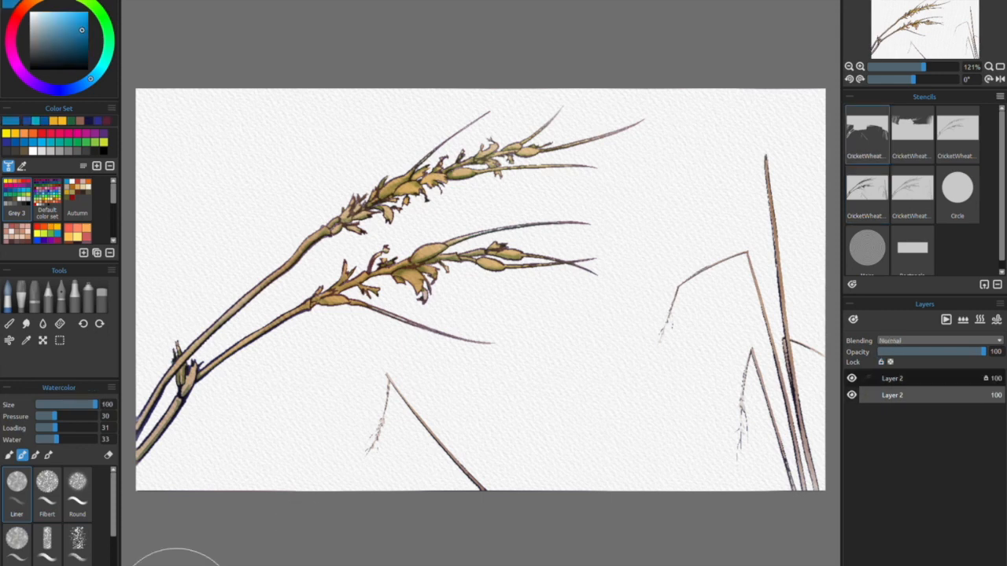
Paint the snowy foreground behind the wheat in blue watercolor through the snow ground stencil at brush size 100.
left_click(946, 319)
mouse_move(803, 315)
left_mouse_down()
mouse_move(142, 440)
mouse_move(819, 472)
left_mouse_up()
left_click(84, 83)
left_click_drag(135, 435, 804, 467)
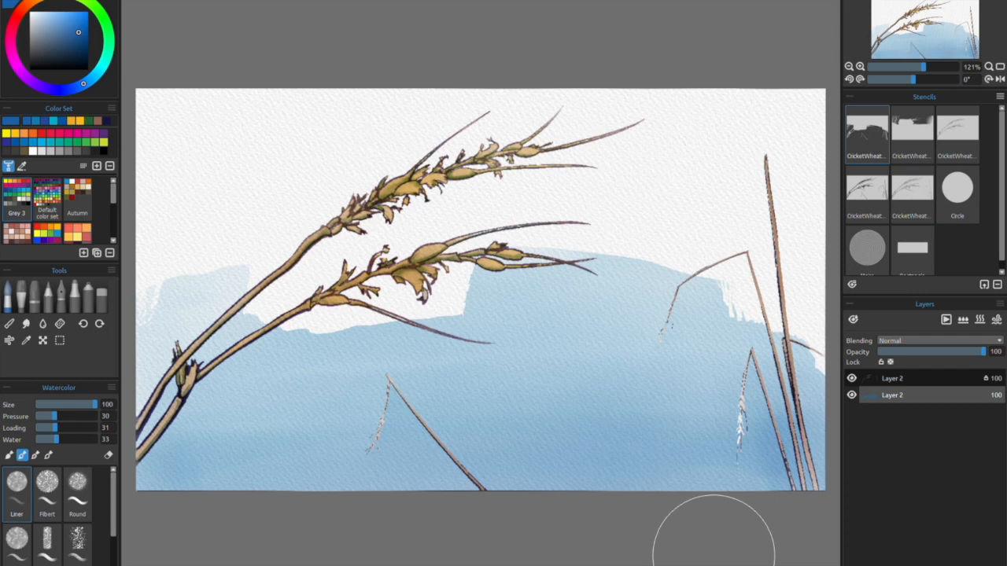
Switch to the sky stencil and paint the sky around the trees and granary in blue and purple watercolor.
left_click(852, 285)
left_click(852, 285)
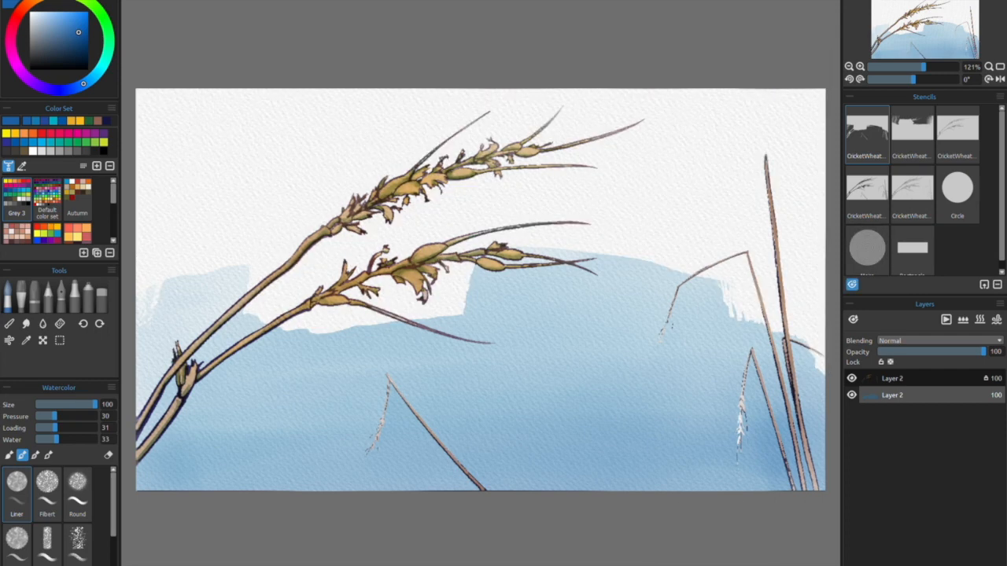
left_click(42, 133)
left_click(911, 127)
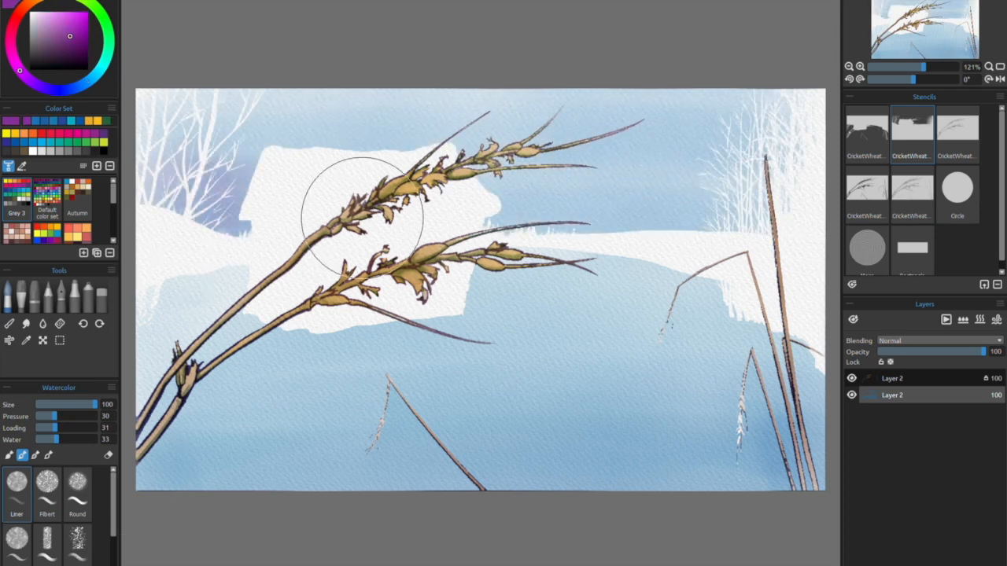
mouse_move(491, 185)
left_mouse_down()
mouse_move(741, 180)
mouse_move(797, 169)
left_mouse_up()
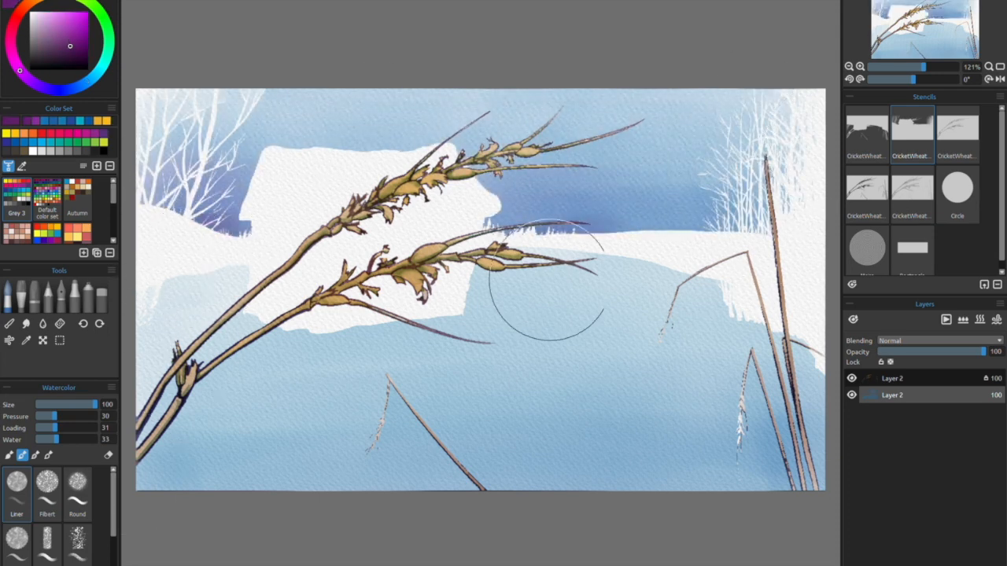